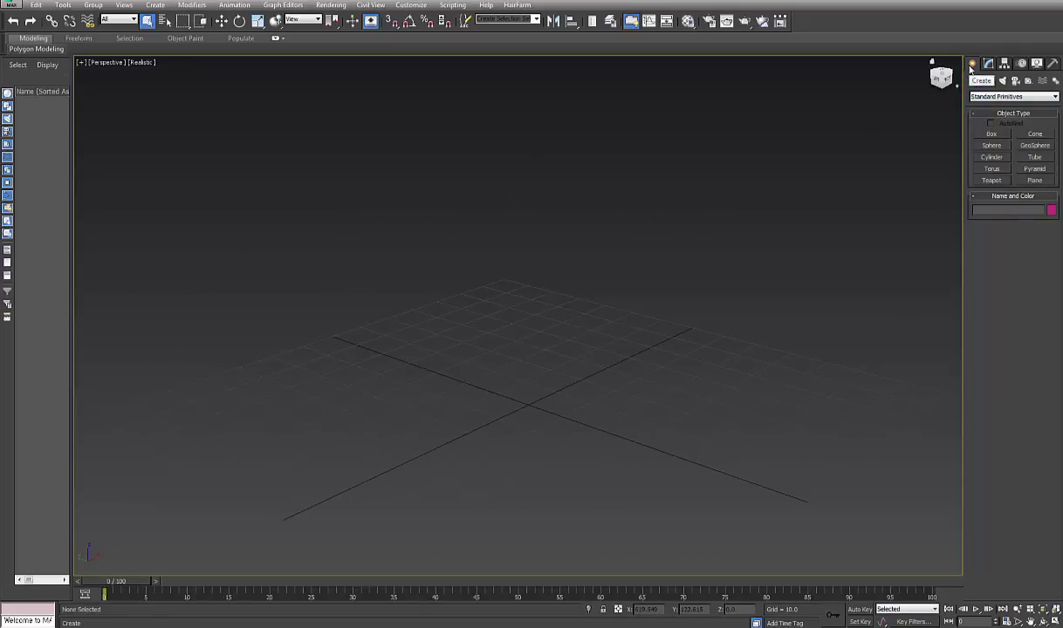
- Create a default Biped skeleton (Bip001) standing at the grid origin in the Perspective viewport
{"action": "left_click", "coordinate": [1054, 82]}
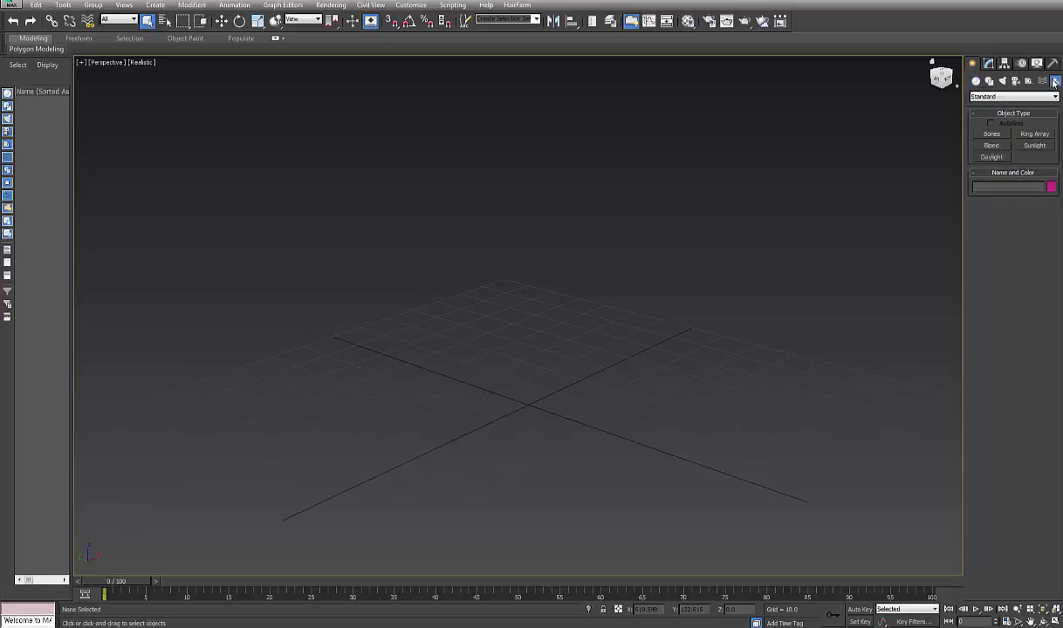
{"action": "left_click", "coordinate": [992, 147]}
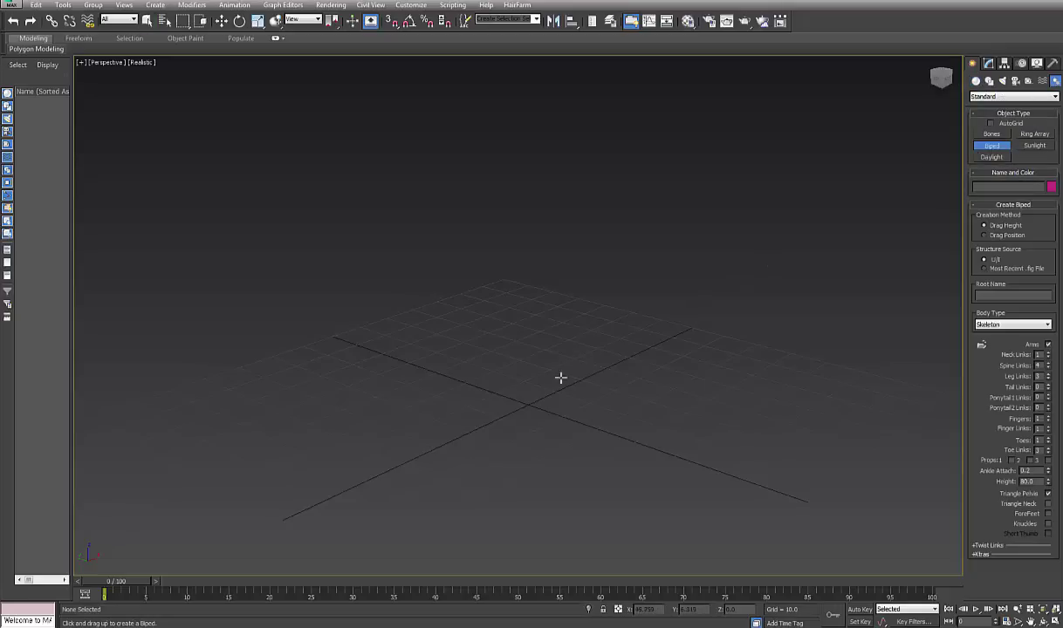
{"action": "left_click_drag", "start_coordinate": [527, 408], "coordinate": [546, 155]}
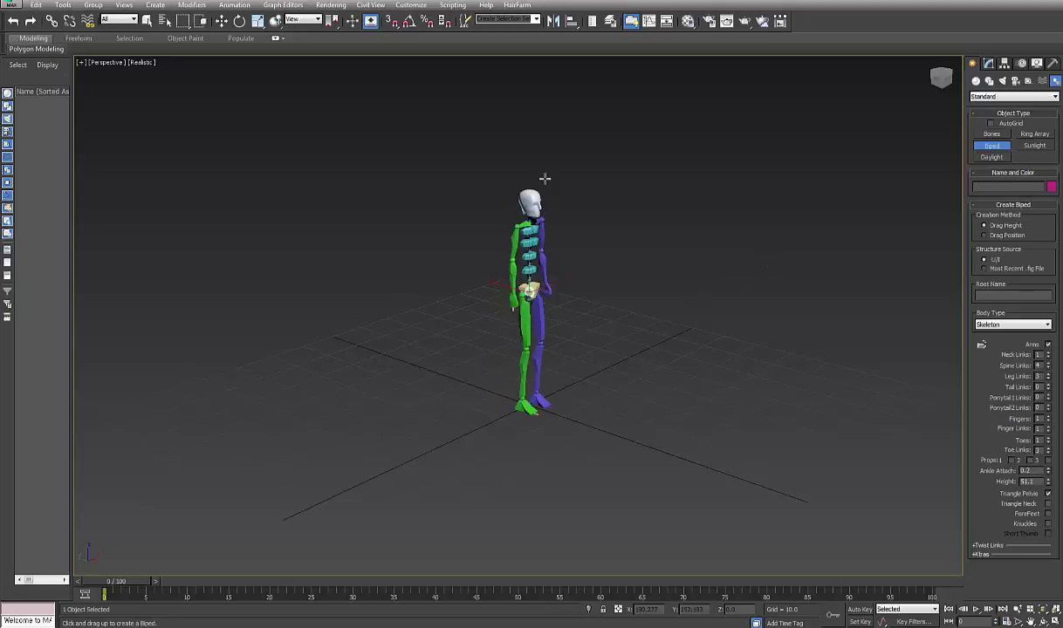
{"action": "right_click", "coordinate": [579, 236]}
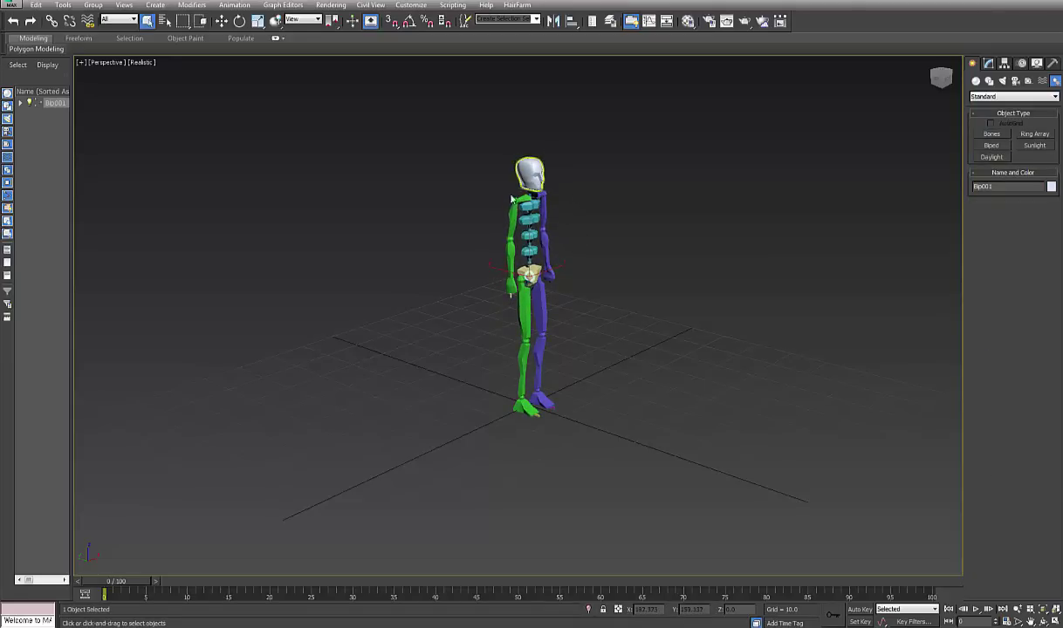
- Select Bip001's right thigh and turn on Figure Mode in the Motion panel's Biped rollout
{"action": "left_click", "coordinate": [521, 316]}
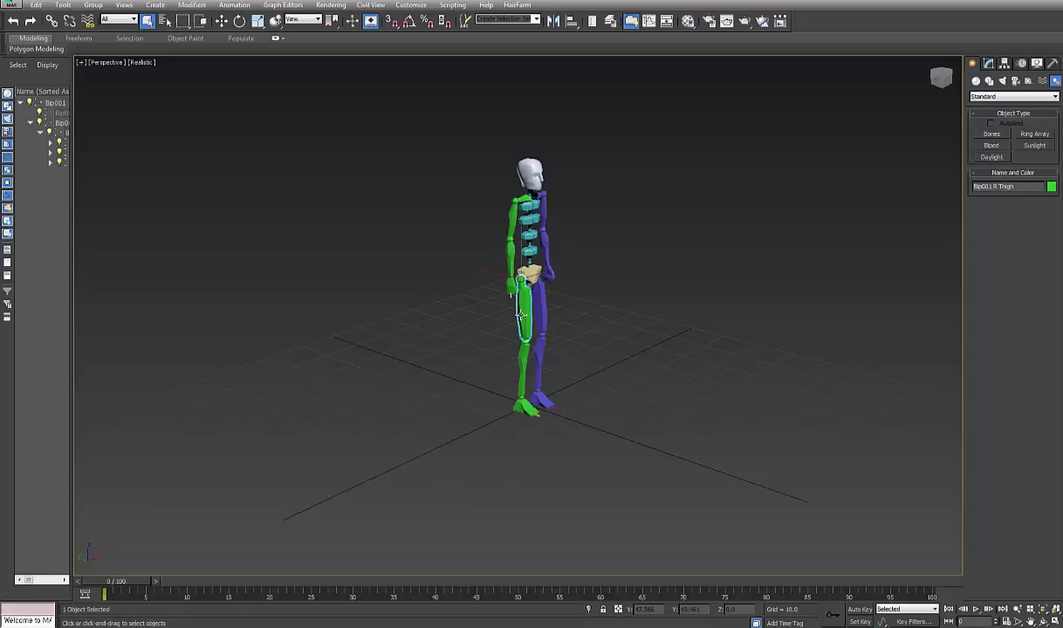
{"action": "left_click", "coordinate": [1021, 65]}
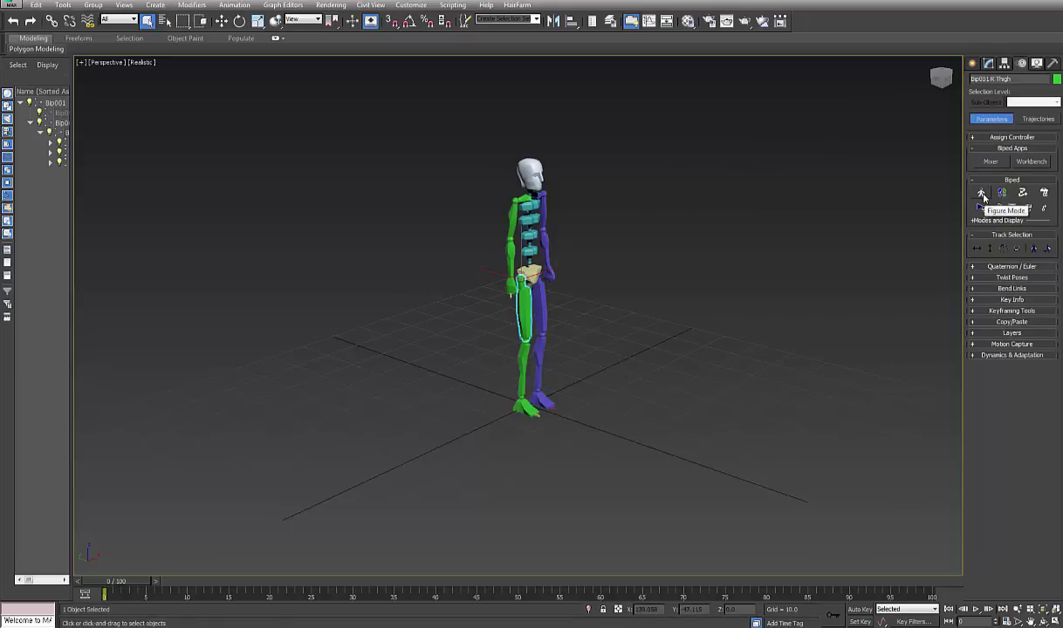
{"action": "left_click", "coordinate": [981, 194]}
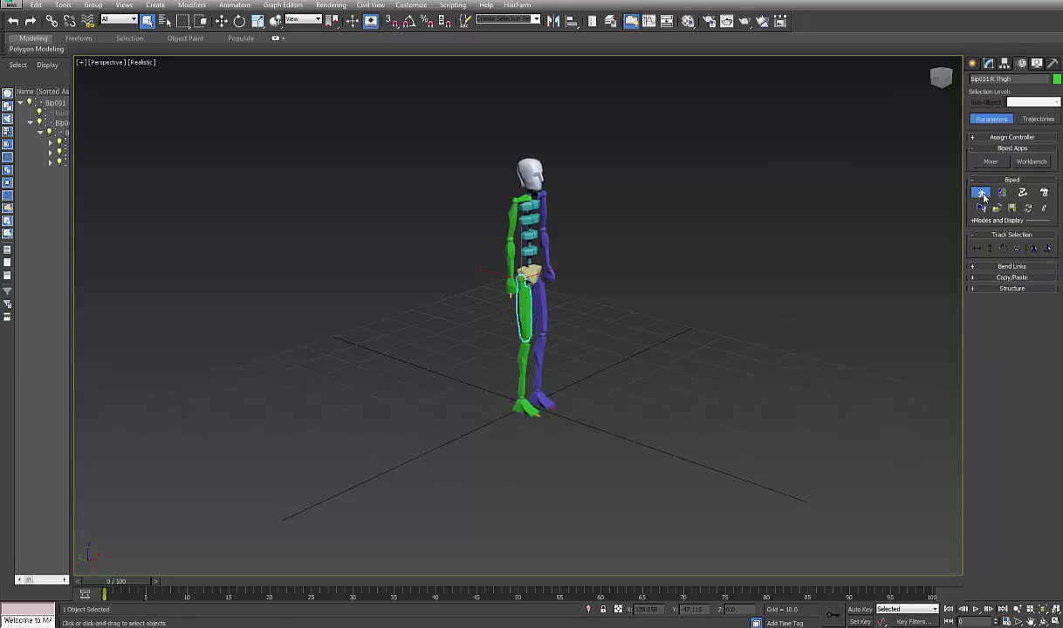
- In the Structure rollout, set Fingers to 5 and Finger Links to 3 for both hands
{"action": "left_click", "coordinate": [981, 290]}
{"action": "mouse_move", "coordinate": [699, 362]}
{"action": "middle_mouse_down", "text": "alt"}
{"action": "mouse_move", "coordinate": [646, 337]}
{"action": "mouse_move", "coordinate": [581, 373]}
{"action": "middle_mouse_up", "text": "alt"}
{"action": "scroll", "coordinate": [558, 357], "scroll_direction": "up", "scroll_amount": 2}
{"action": "scroll", "coordinate": [539, 342], "scroll_direction": "up", "scroll_amount": 6}
{"action": "scroll", "coordinate": [538, 343], "scroll_direction": "up", "scroll_amount": 3}
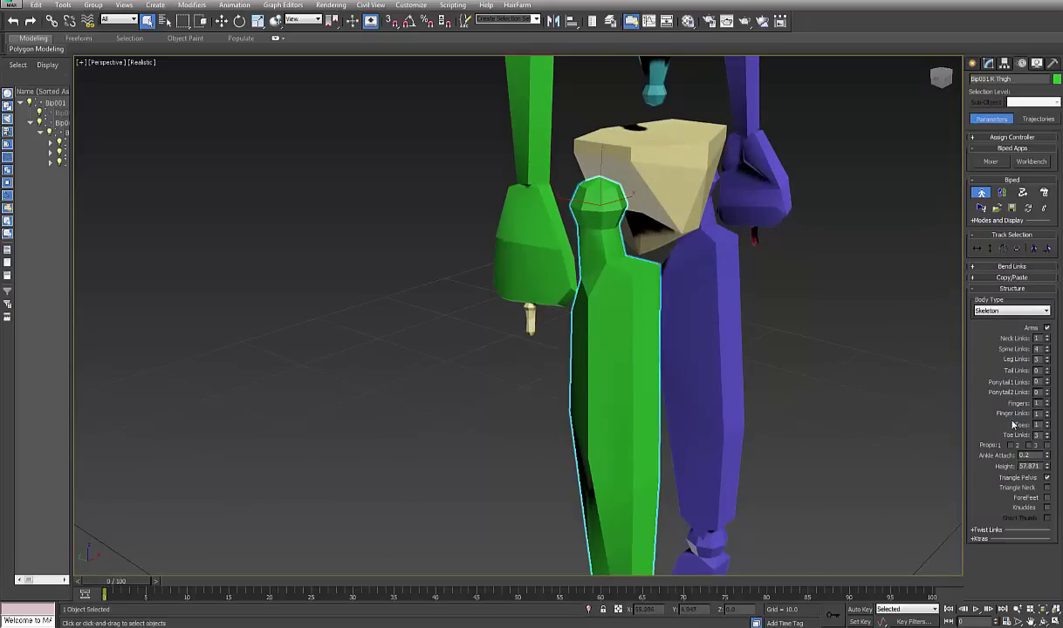
{"action": "left_click", "coordinate": [1047, 403]}
{"action": "left_click", "coordinate": [1047, 402]}
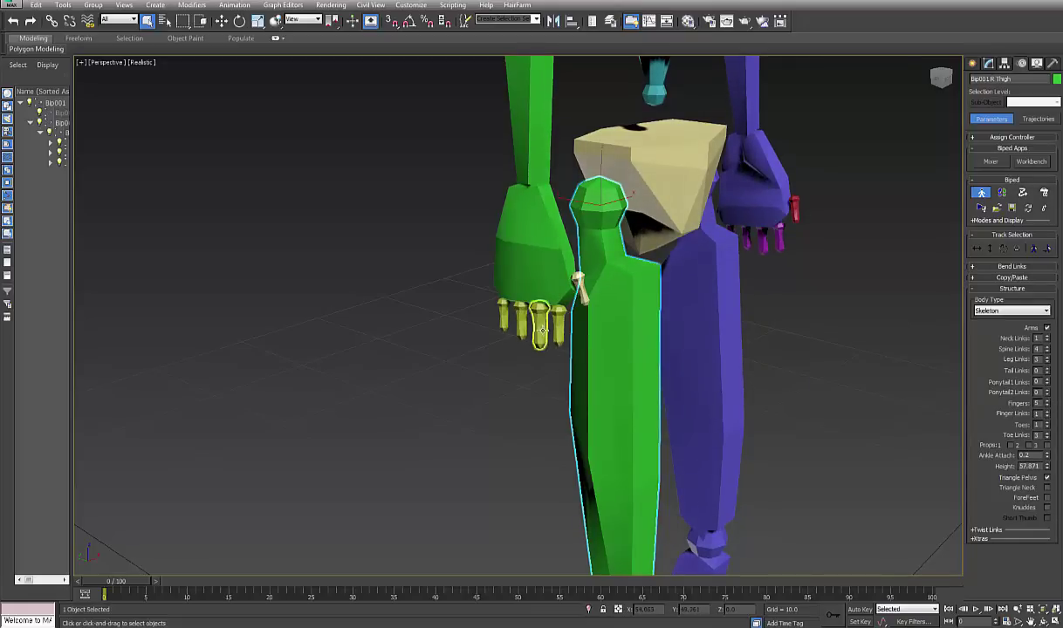
{"action": "left_click", "coordinate": [1048, 414]}
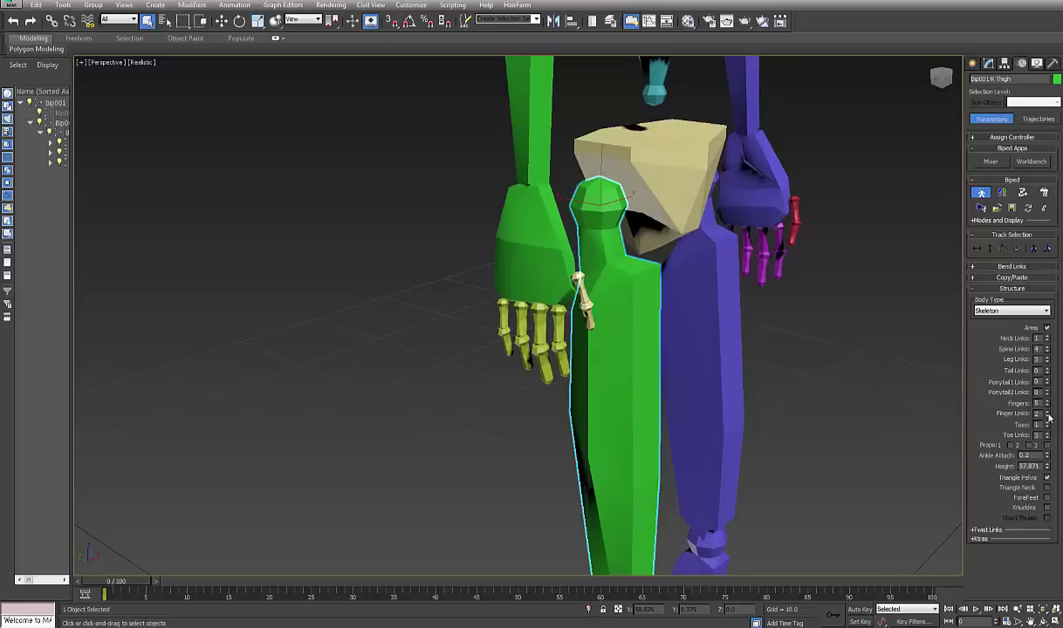
{"action": "left_click", "coordinate": [1048, 416]}
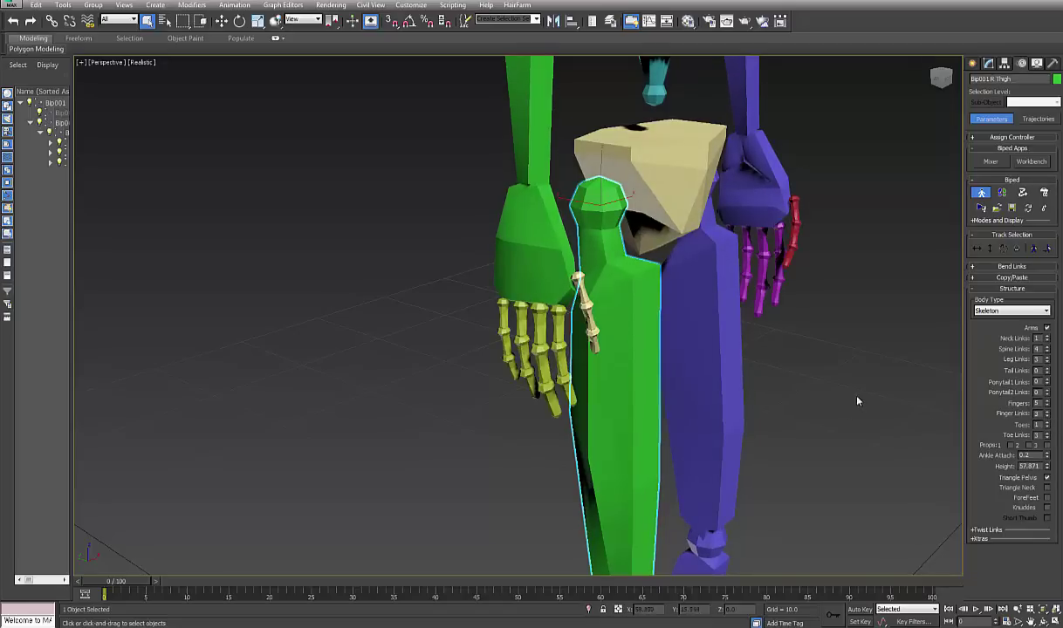
{"action": "mouse_move", "coordinate": [857, 402]}
{"action": "middle_mouse_down"}
{"action": "mouse_move", "coordinate": [806, 386]}
{"action": "mouse_move", "coordinate": [795, 469]}
{"action": "mouse_move", "coordinate": [783, 320]}
{"action": "mouse_move", "coordinate": [770, 517]}
{"action": "mouse_move", "coordinate": [773, 424]}
{"action": "middle_mouse_up"}
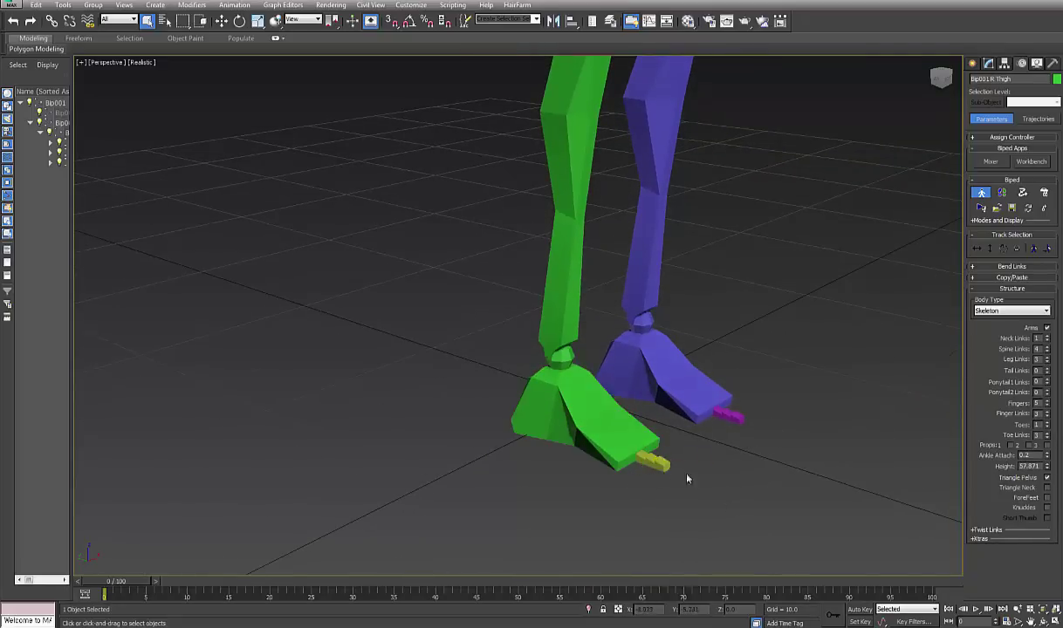
- Set Toe Links to 1 and scale Bip001 R Toe0 larger and flatter
{"action": "left_click", "coordinate": [1047, 438]}
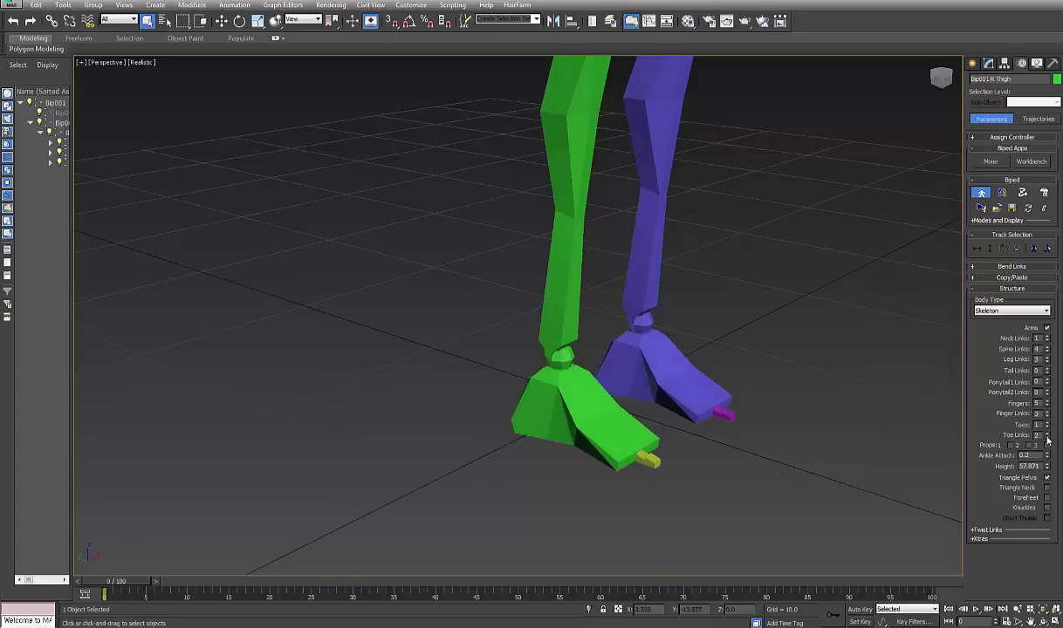
{"action": "left_click", "coordinate": [257, 22]}
{"action": "left_click", "coordinate": [642, 459]}
{"action": "left_click_drag", "start_coordinate": [648, 312], "coordinate": [641, 205]}
{"action": "left_click_drag", "start_coordinate": [609, 474], "coordinate": [532, 503]}
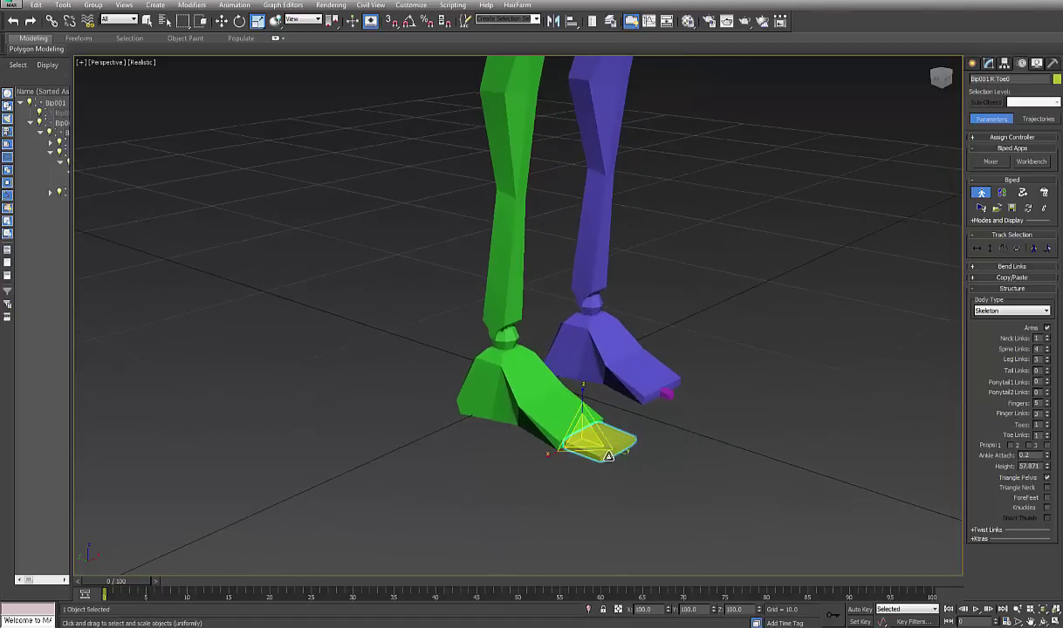
{"action": "middle_click_drag", "start_coordinate": [636, 482], "coordinate": [644, 503], "text": "alt"}
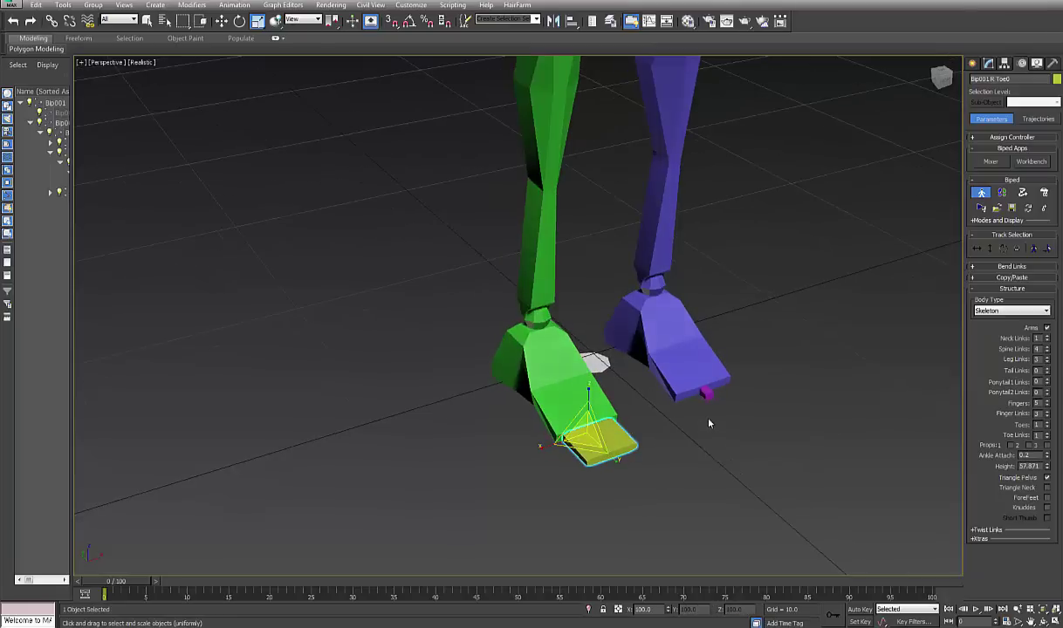
- Create a new Copy/Paste collection and copy the right toe's posture into it
{"action": "left_click", "coordinate": [975, 278]}
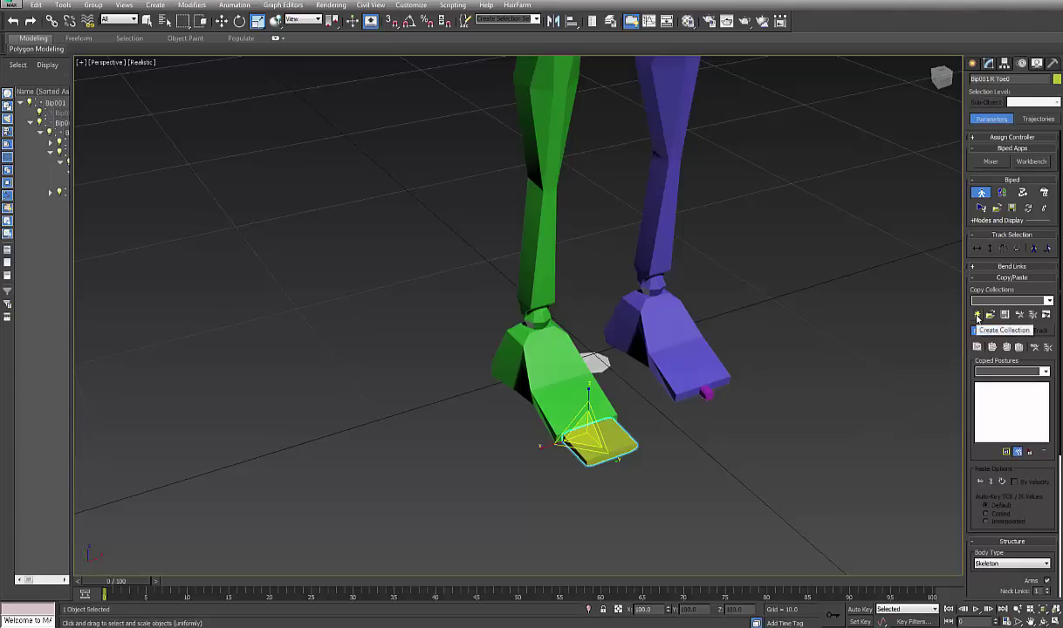
{"action": "left_click", "coordinate": [977, 316]}
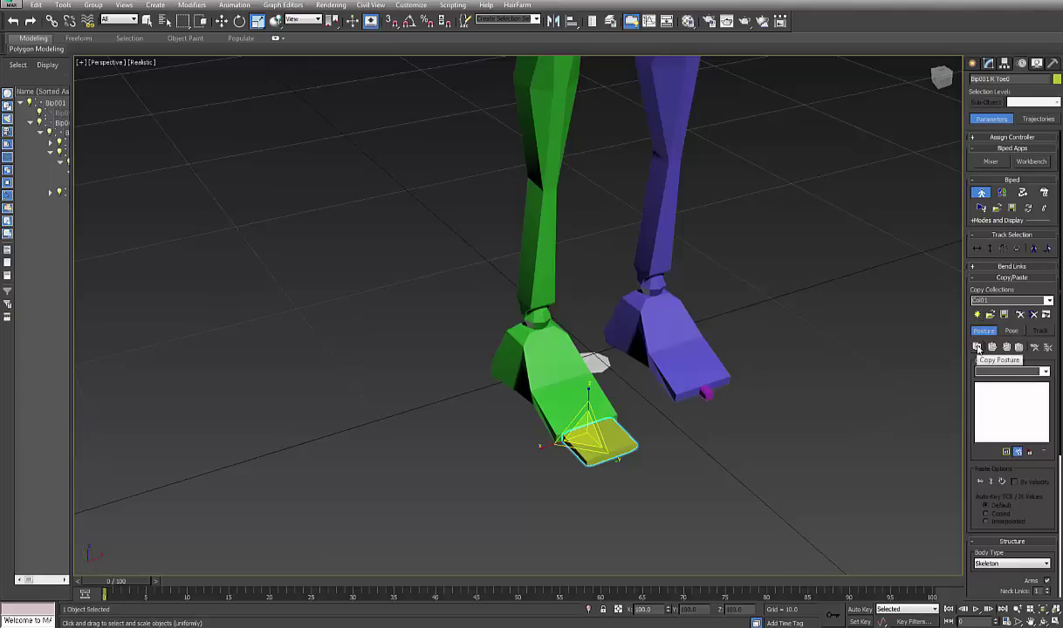
{"action": "left_click", "coordinate": [976, 347]}
- Select the left toe and paste the right toe's posture mirrored onto it
{"action": "left_click", "coordinate": [673, 375]}
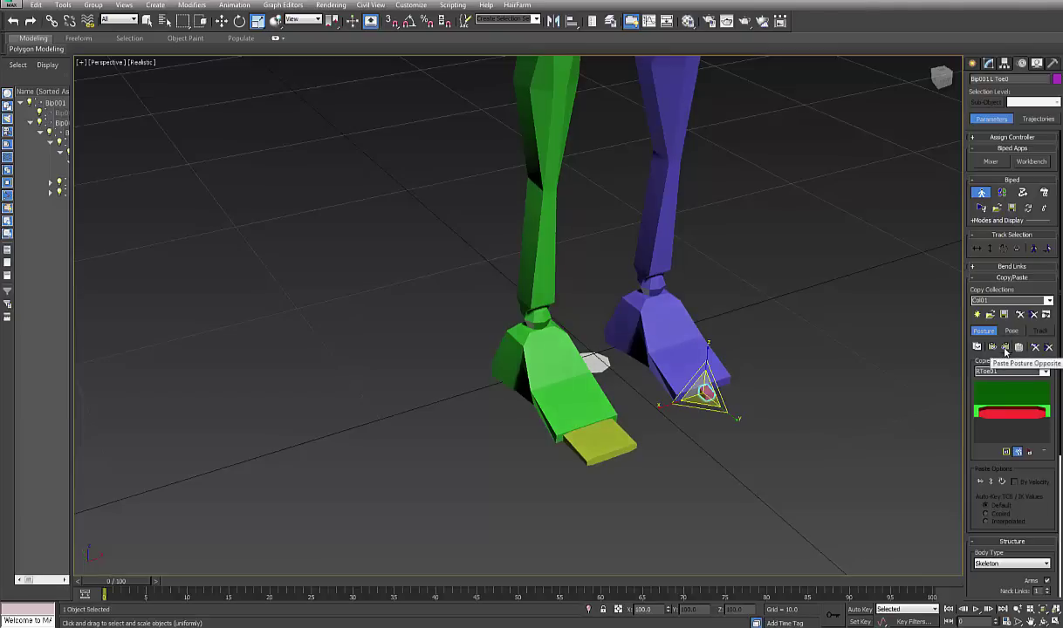
{"action": "left_click", "coordinate": [1005, 349]}
{"action": "scroll", "coordinate": [754, 375], "scroll_direction": "down", "scroll_amount": 2}
{"action": "scroll", "coordinate": [708, 425], "scroll_direction": "down", "scroll_amount": 3}
{"action": "scroll", "coordinate": [709, 425], "scroll_direction": "down", "scroll_amount": 3}
{"action": "scroll", "coordinate": [742, 365], "scroll_direction": "down", "scroll_amount": 1}
{"action": "mouse_move", "coordinate": [689, 395]}
{"action": "middle_mouse_down", "text": "alt"}
{"action": "mouse_move", "coordinate": [759, 429]}
{"action": "mouse_move", "coordinate": [812, 377]}
{"action": "mouse_move", "coordinate": [690, 384]}
{"action": "middle_mouse_up", "text": "alt"}
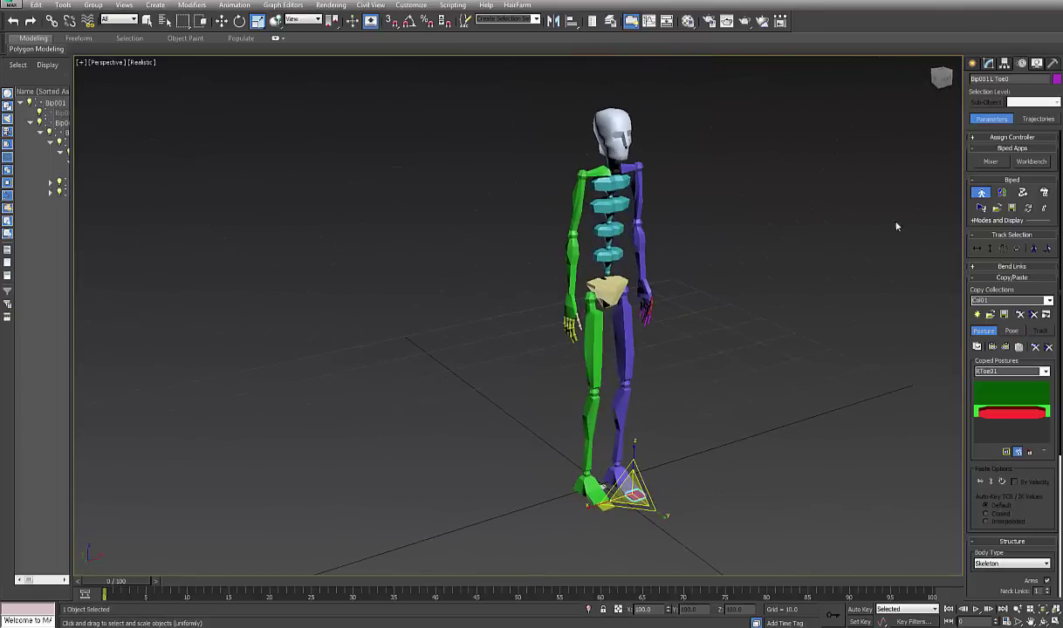
- Turn off Figure Mode and select Bip001's left thigh with Select and Move
{"action": "left_click", "coordinate": [980, 193]}
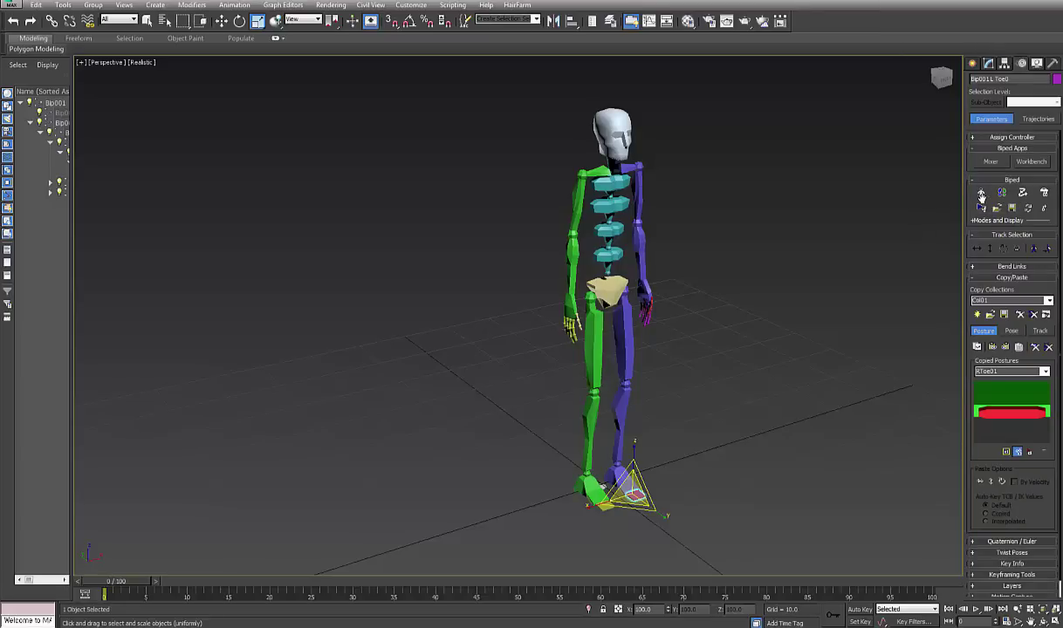
{"action": "middle_click_drag", "start_coordinate": [731, 341], "coordinate": [680, 347]}
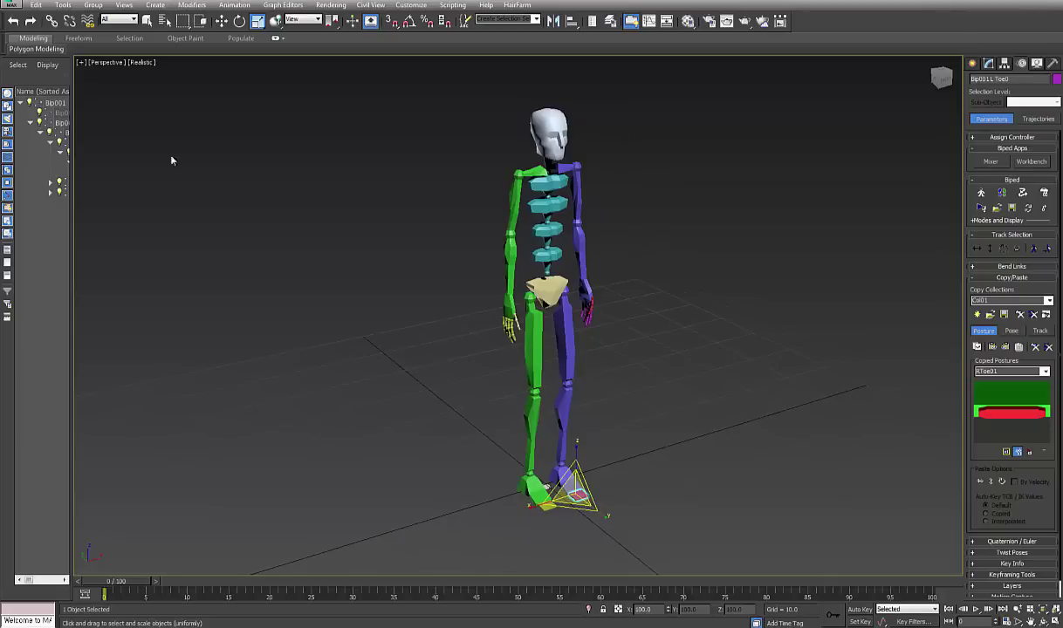
{"action": "left_click", "coordinate": [221, 20]}
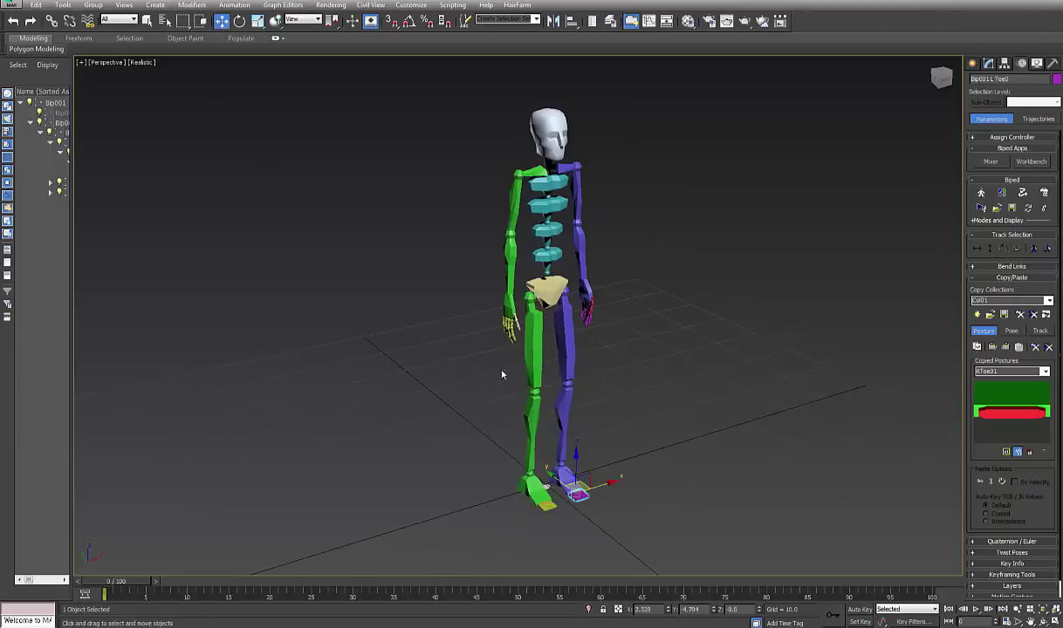
{"action": "left_click", "coordinate": [568, 366]}
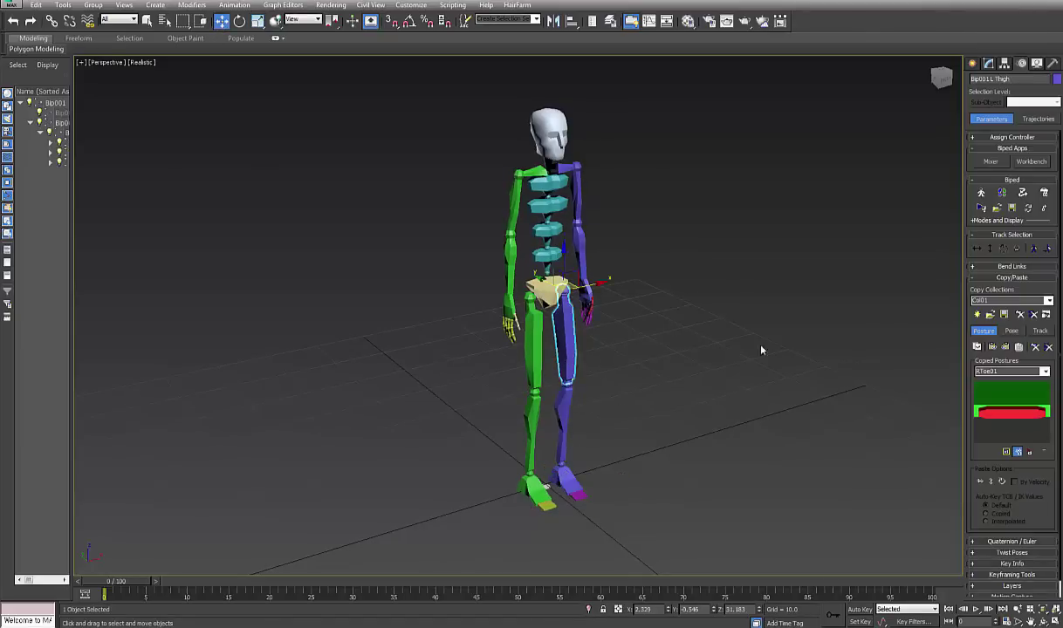
- Enter Footstep Mode and create four walk footsteps starting on the left foot
{"action": "left_click", "coordinate": [1002, 194]}
{"action": "middle_click_drag", "start_coordinate": [730, 280], "coordinate": [678, 311]}
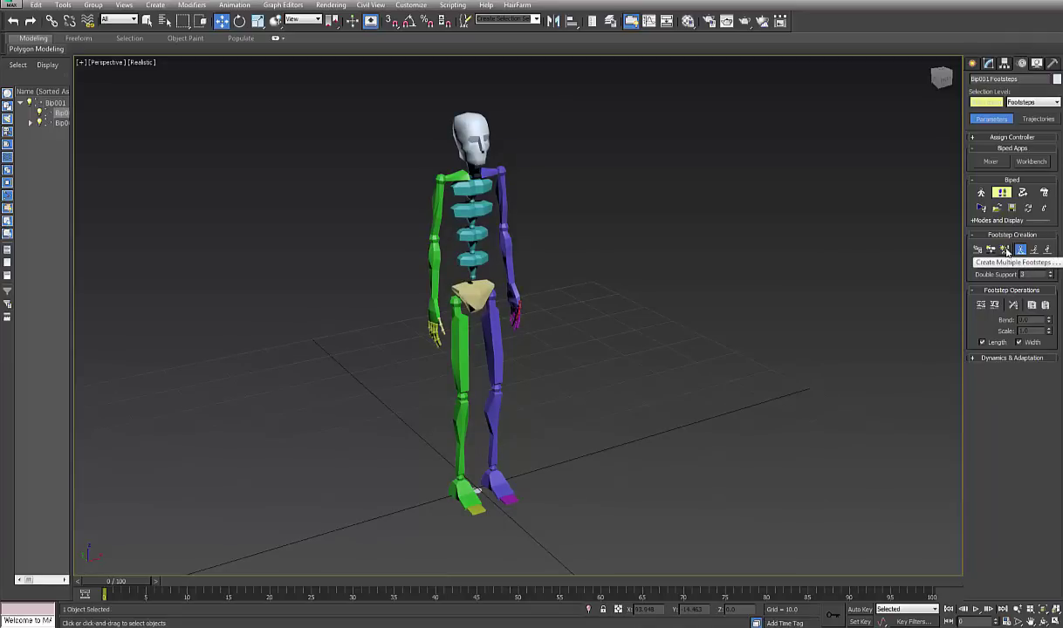
{"action": "left_click", "coordinate": [1006, 251]}
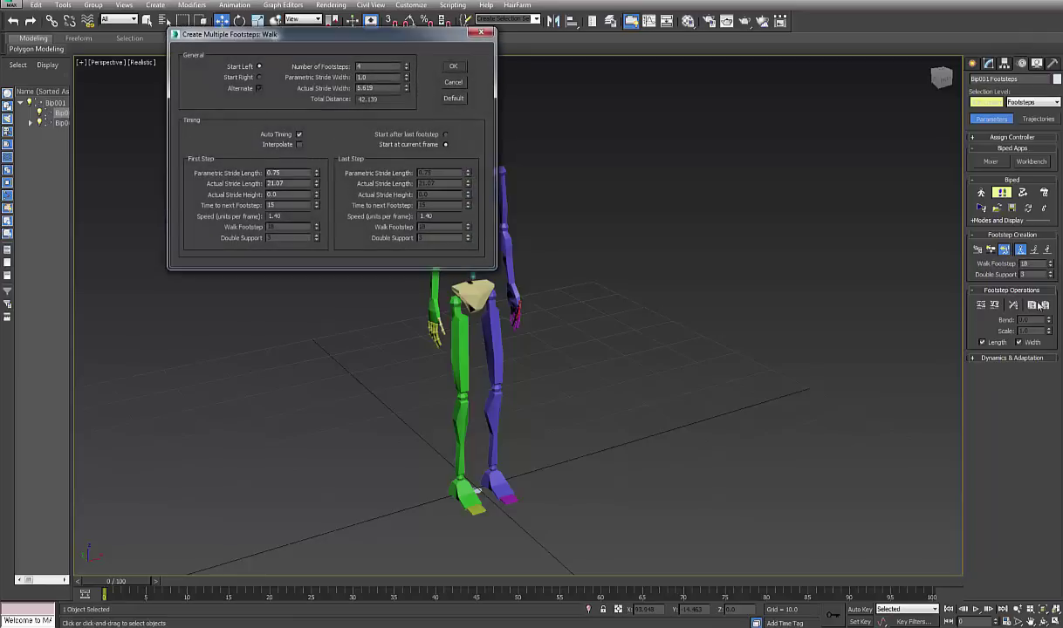
{"action": "mouse_move", "coordinate": [438, 41]}
{"action": "left_mouse_down"}
{"action": "mouse_move", "coordinate": [647, 123]}
{"action": "mouse_move", "coordinate": [831, 230]}
{"action": "left_mouse_up"}
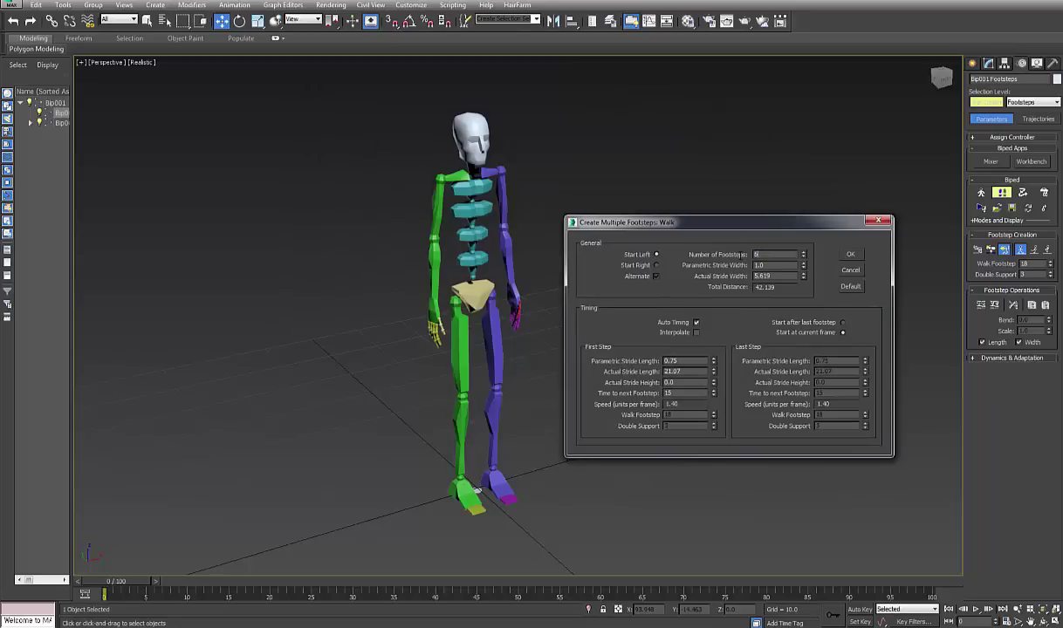
{"action": "left_click", "coordinate": [850, 255]}
- Frame the new footsteps in the view and scrub the first frames before returning to the start
{"action": "middle_click_drag", "start_coordinate": [771, 280], "coordinate": [703, 356], "text": "alt"}
{"action": "scroll", "coordinate": [683, 291], "scroll_direction": "up", "scroll_amount": 3}
{"action": "scroll", "coordinate": [689, 299], "scroll_direction": "down", "scroll_amount": 3}
{"action": "middle_click_drag", "start_coordinate": [737, 319], "coordinate": [658, 336]}
{"action": "mouse_move", "coordinate": [135, 584]}
{"action": "left_mouse_down"}
{"action": "mouse_move", "coordinate": [176, 576]}
{"action": "mouse_move", "coordinate": [86, 578]}
{"action": "left_mouse_up"}
{"action": "key", "text": "w"}
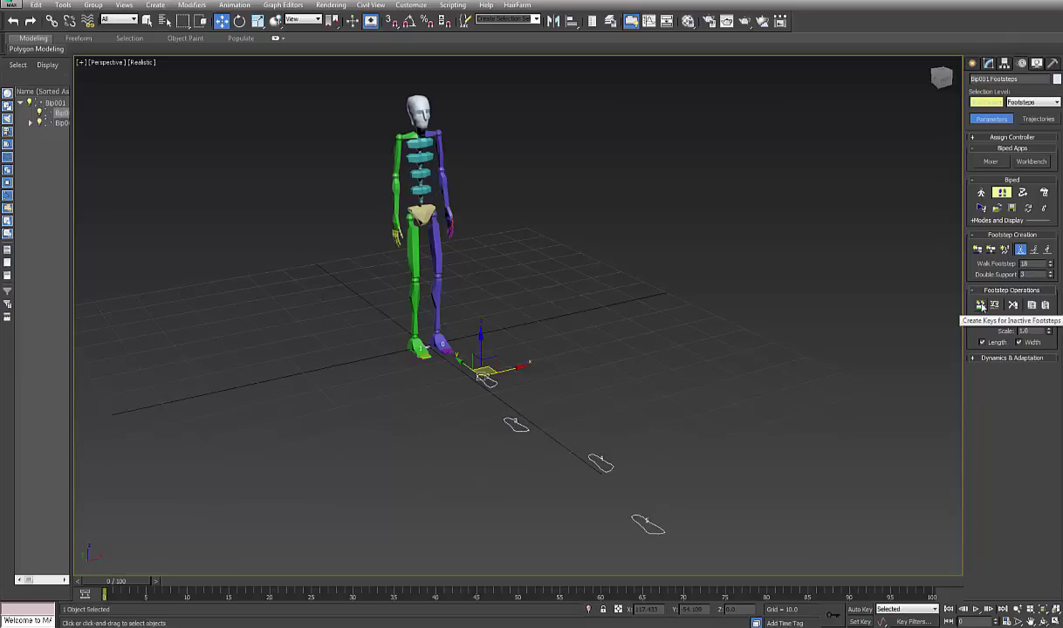
- Create keys for the inactive footsteps, preview the walk, and select the last footstep
{"action": "left_click", "coordinate": [980, 306]}
{"action": "middle_click_drag", "start_coordinate": [763, 429], "coordinate": [733, 407]}
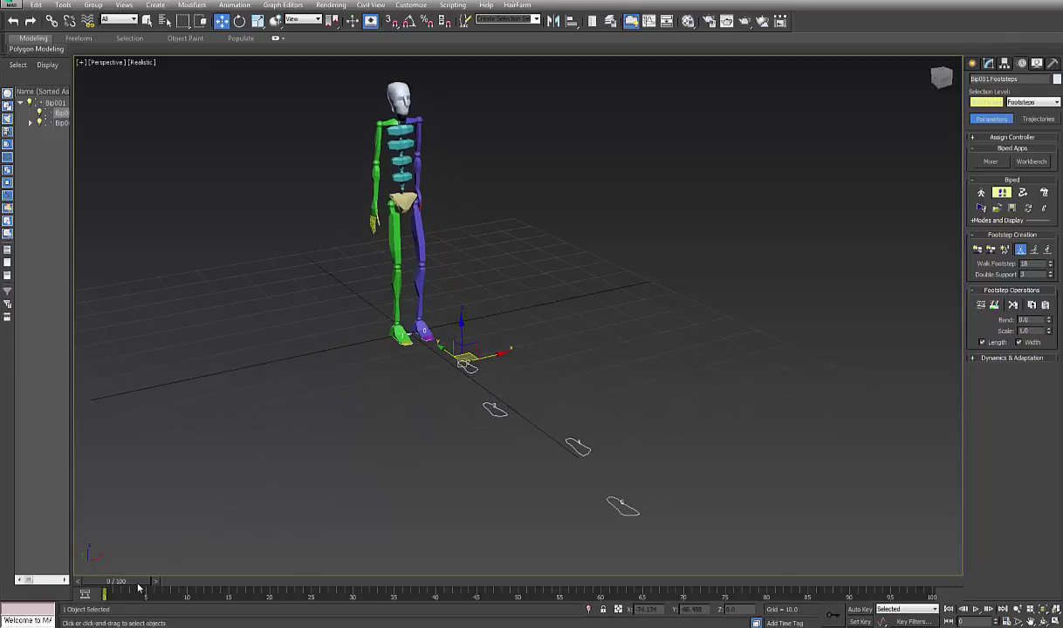
{"action": "mouse_move", "coordinate": [136, 584]}
{"action": "left_mouse_down"}
{"action": "mouse_move", "coordinate": [763, 571]}
{"action": "mouse_move", "coordinate": [271, 561]}
{"action": "left_mouse_up"}
{"action": "key", "text": "w"}
{"action": "scroll", "coordinate": [311, 441], "scroll_direction": "down", "scroll_amount": 2}
{"action": "scroll", "coordinate": [316, 447], "scroll_direction": "down", "scroll_amount": 2}
{"action": "middle_click_drag", "start_coordinate": [326, 474], "coordinate": [380, 469], "text": "alt"}
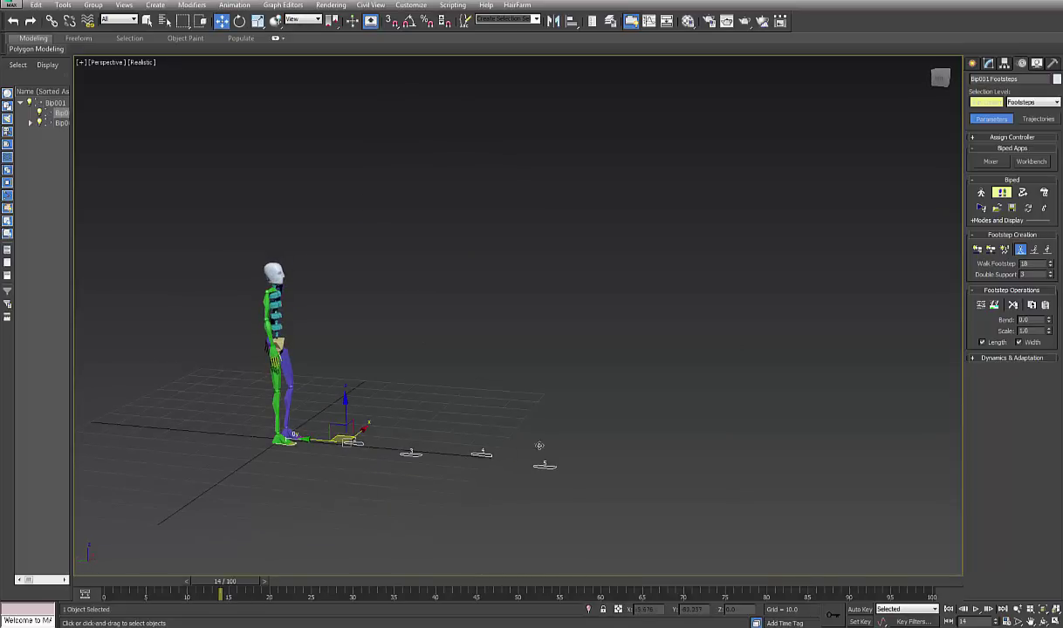
{"action": "left_click", "coordinate": [543, 463]}
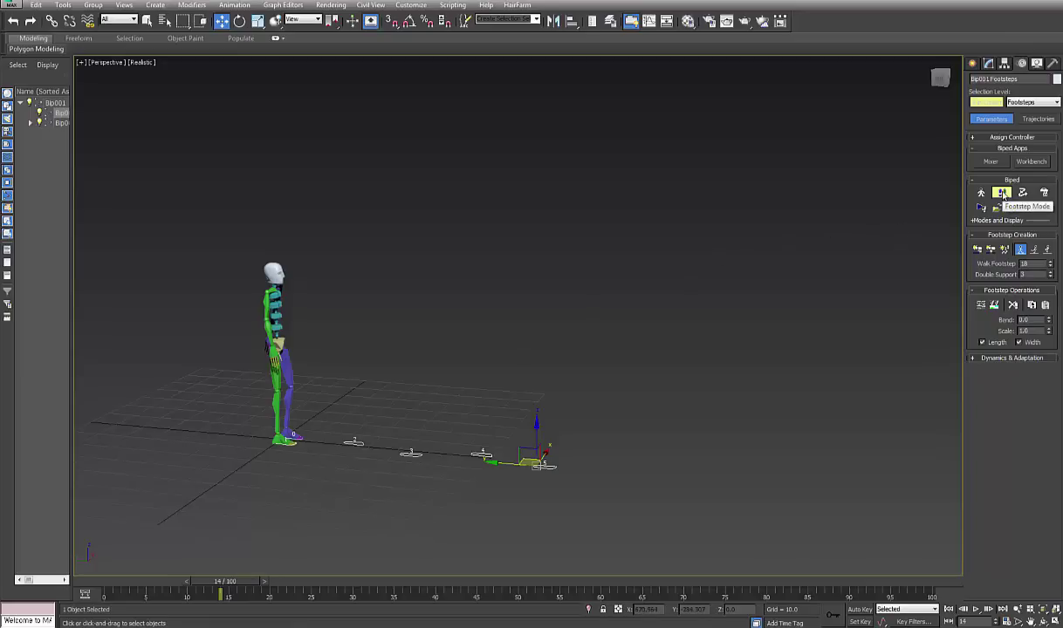
- Turn off Footstep Mode, preview the walk, and start box-selecting the biped with Select and Move
{"action": "left_click", "coordinate": [1002, 193]}
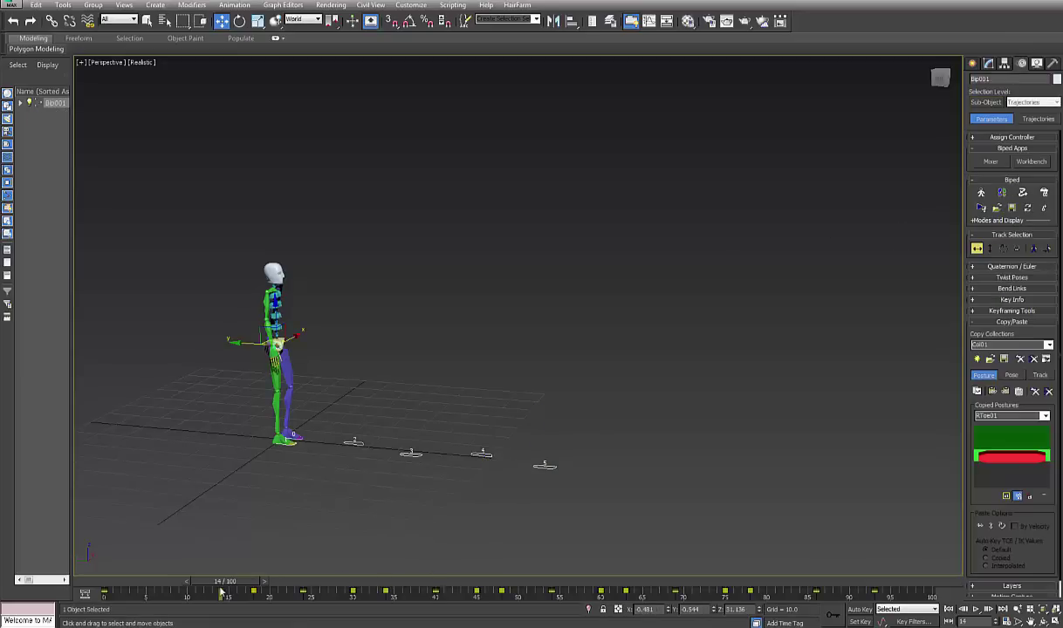
{"action": "mouse_move", "coordinate": [225, 589]}
{"action": "left_mouse_down"}
{"action": "mouse_move", "coordinate": [793, 583]}
{"action": "mouse_move", "coordinate": [91, 573]}
{"action": "left_mouse_up"}
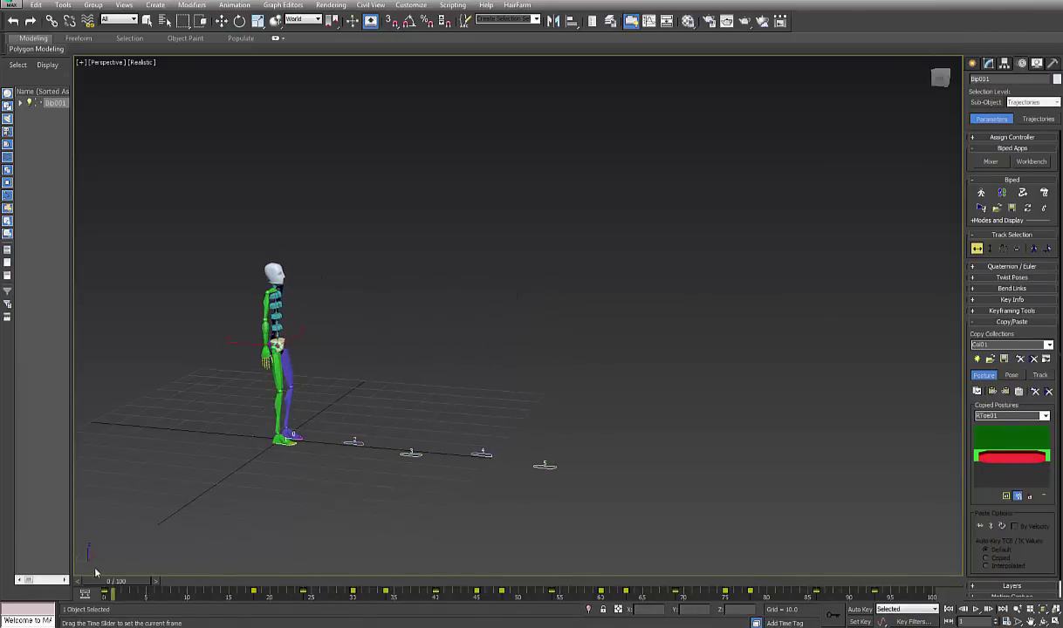
{"action": "key", "text": "w"}
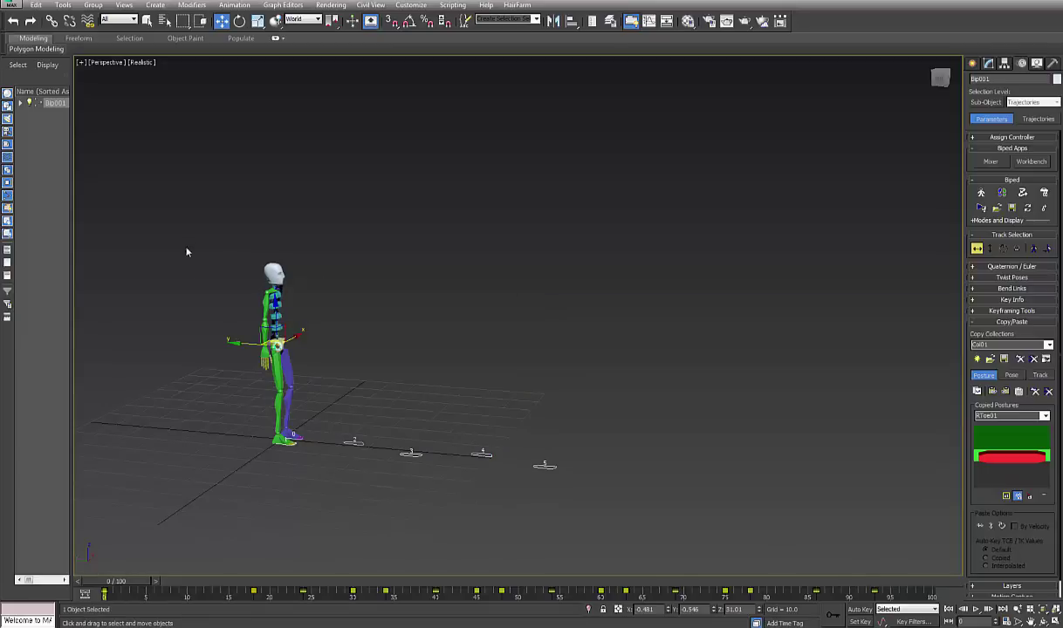
{"action": "left_click_drag", "start_coordinate": [195, 219], "coordinate": [306, 448]}
- Box-select all of Bip001's bones
{"action": "left_click_drag", "start_coordinate": [320, 488], "coordinate": [321, 488]}
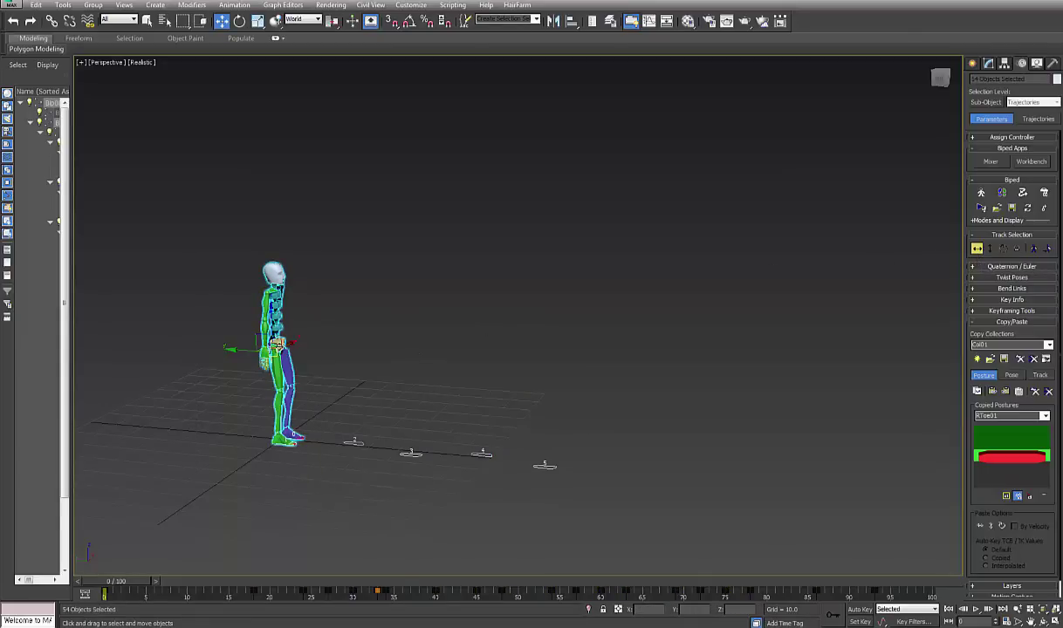
{"action": "left_click", "coordinate": [277, 343]}
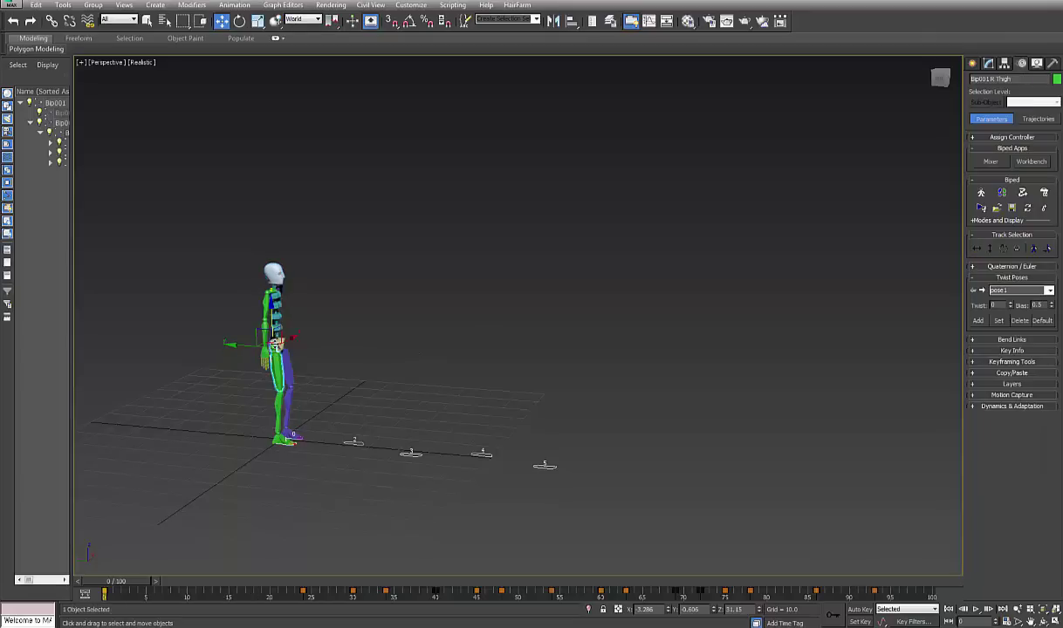
{"action": "left_click", "coordinate": [977, 248]}
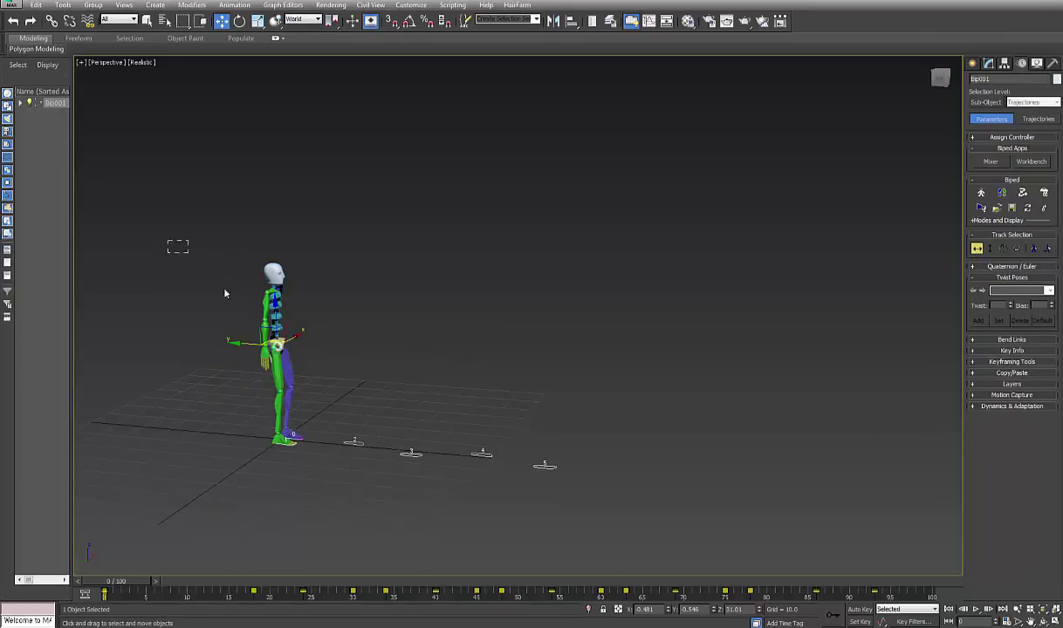
{"action": "left_click_drag", "start_coordinate": [224, 294], "coordinate": [324, 452]}
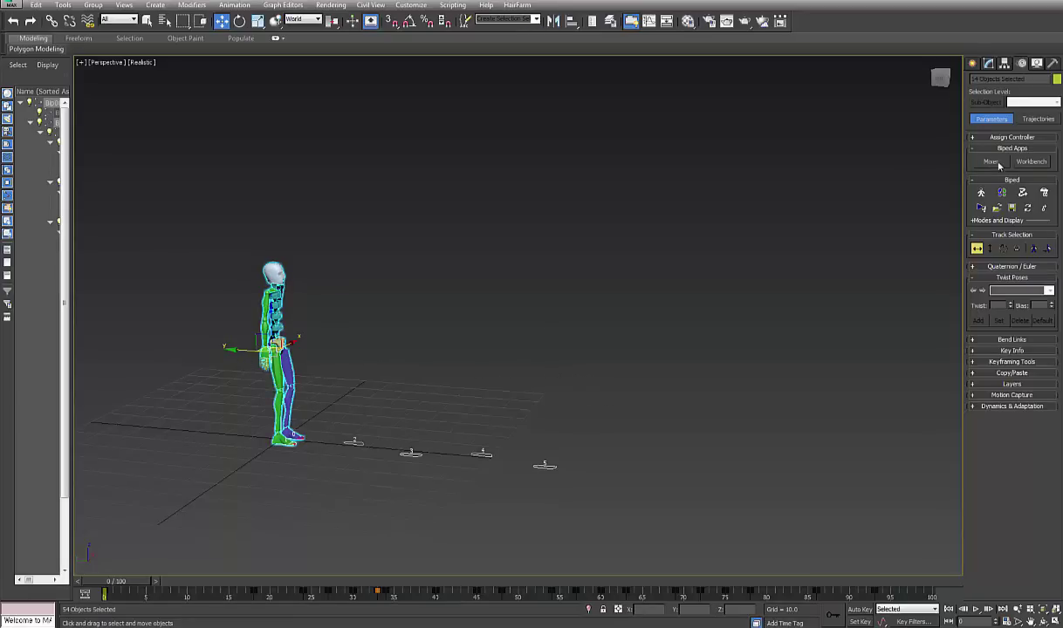
- Convert the footstep walk to freeform animation without per-frame keys
{"action": "left_click", "coordinate": [1028, 210]}
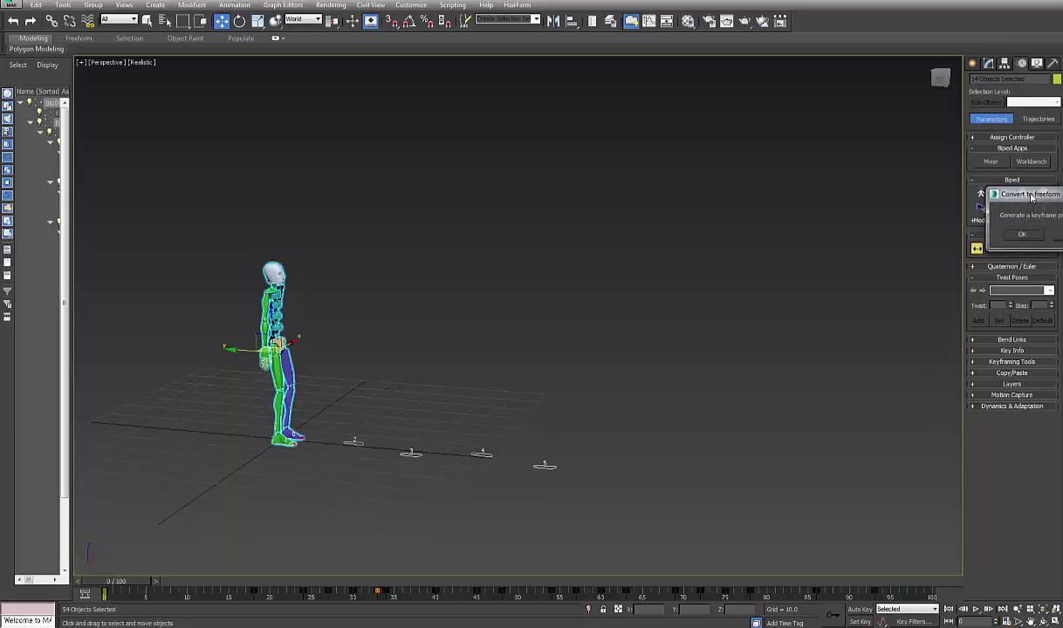
{"action": "left_click_drag", "start_coordinate": [981, 189], "coordinate": [831, 191]}
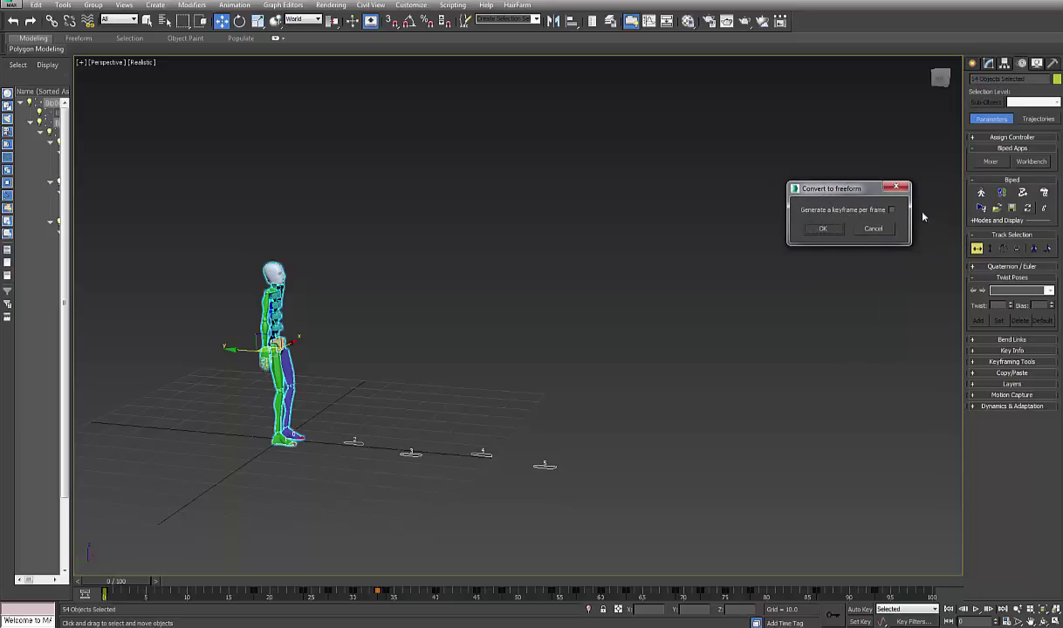
{"action": "left_click", "coordinate": [824, 229]}
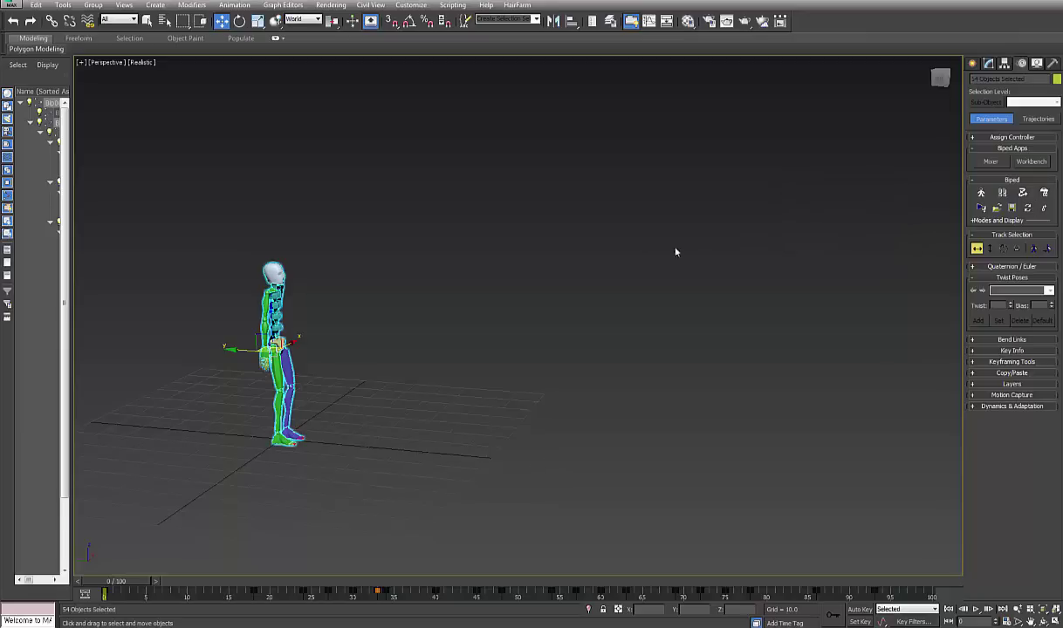
{"action": "mouse_move", "coordinate": [471, 368]}
{"action": "middle_mouse_down", "text": "alt"}
{"action": "mouse_move", "coordinate": [482, 316]}
{"action": "mouse_move", "coordinate": [465, 350]}
{"action": "mouse_move", "coordinate": [496, 351]}
{"action": "mouse_move", "coordinate": [459, 347]}
{"action": "mouse_move", "coordinate": [469, 395]}
{"action": "middle_mouse_up", "text": "alt"}
- Move the walk to frame 15, turn on Auto Key and expand Key Info
{"action": "scroll", "coordinate": [414, 391], "scroll_direction": "up", "scroll_amount": 3}
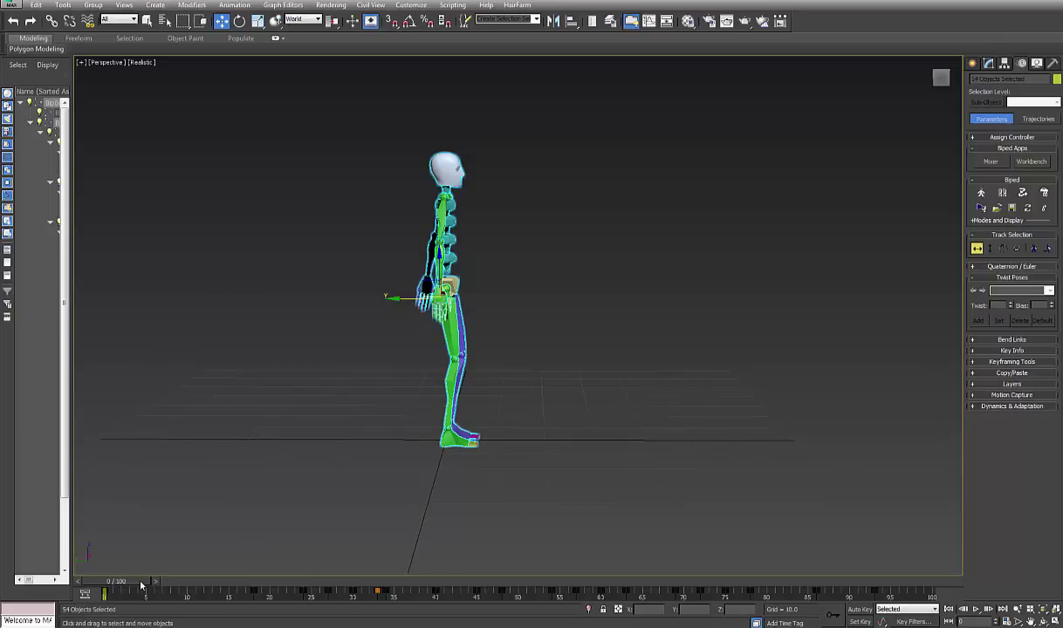
{"action": "left_click_drag", "start_coordinate": [142, 584], "coordinate": [271, 584]}
{"action": "key", "text": "w"}
{"action": "left_click", "coordinate": [857, 610]}
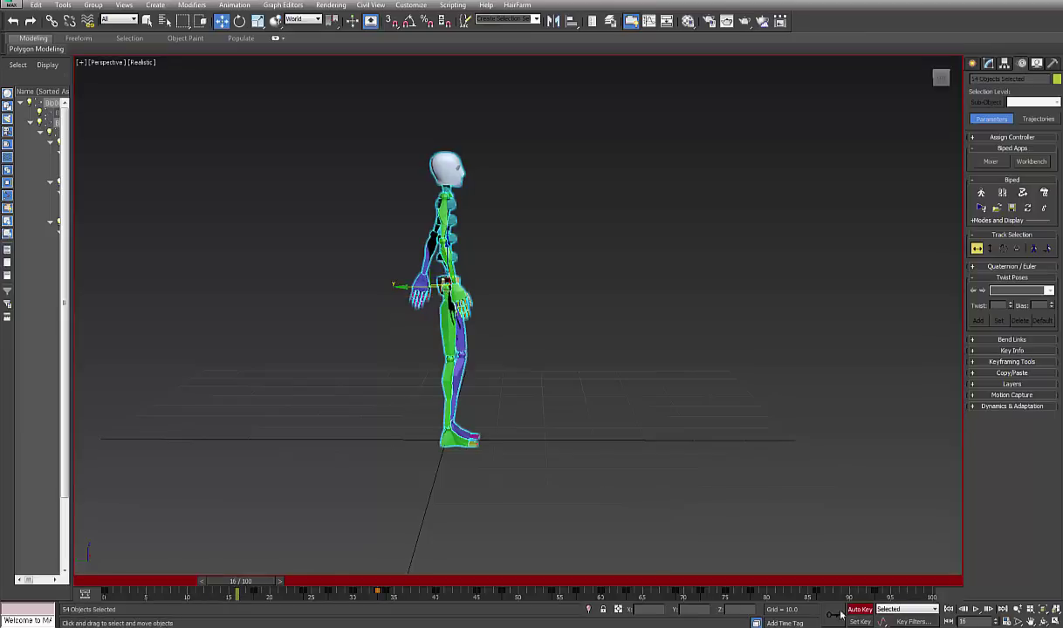
{"action": "left_click", "coordinate": [973, 352]}
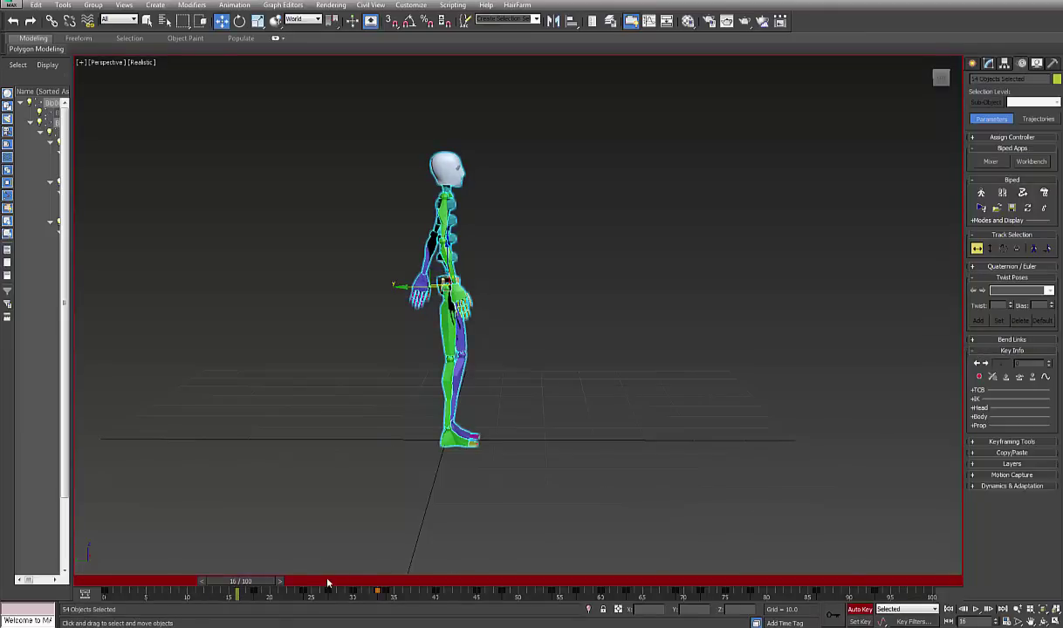
- Find the frame-30 stride pose and delete all trackbar keys before frame 30
{"action": "left_click_drag", "start_coordinate": [252, 582], "coordinate": [373, 591]}
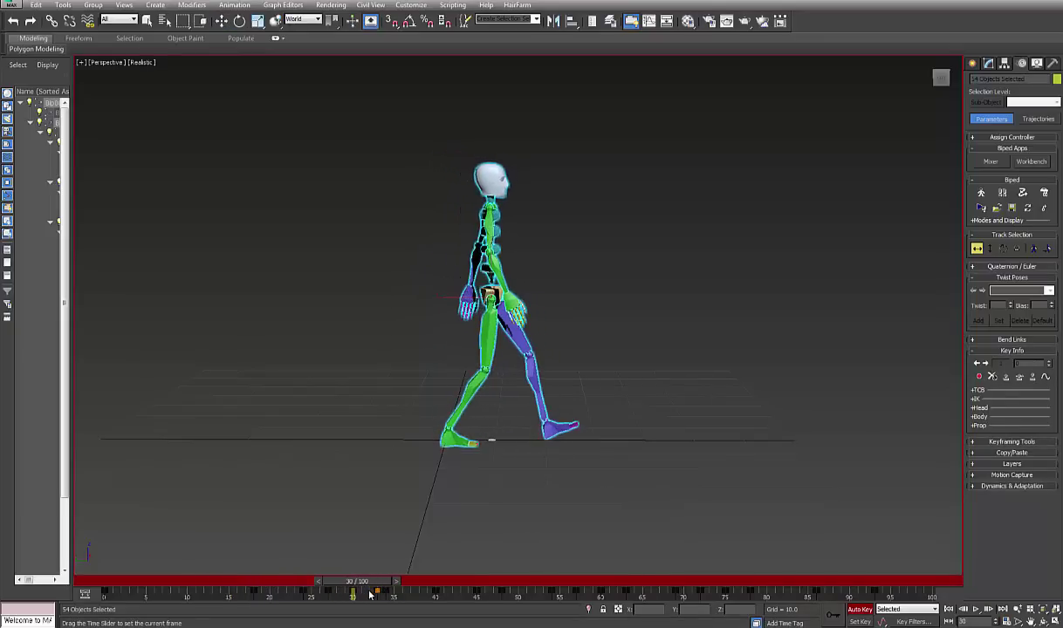
{"action": "mouse_move", "coordinate": [373, 593]}
{"action": "left_mouse_down"}
{"action": "mouse_move", "coordinate": [394, 597]}
{"action": "mouse_move", "coordinate": [353, 597]}
{"action": "left_mouse_up"}
{"action": "key", "text": "w"}
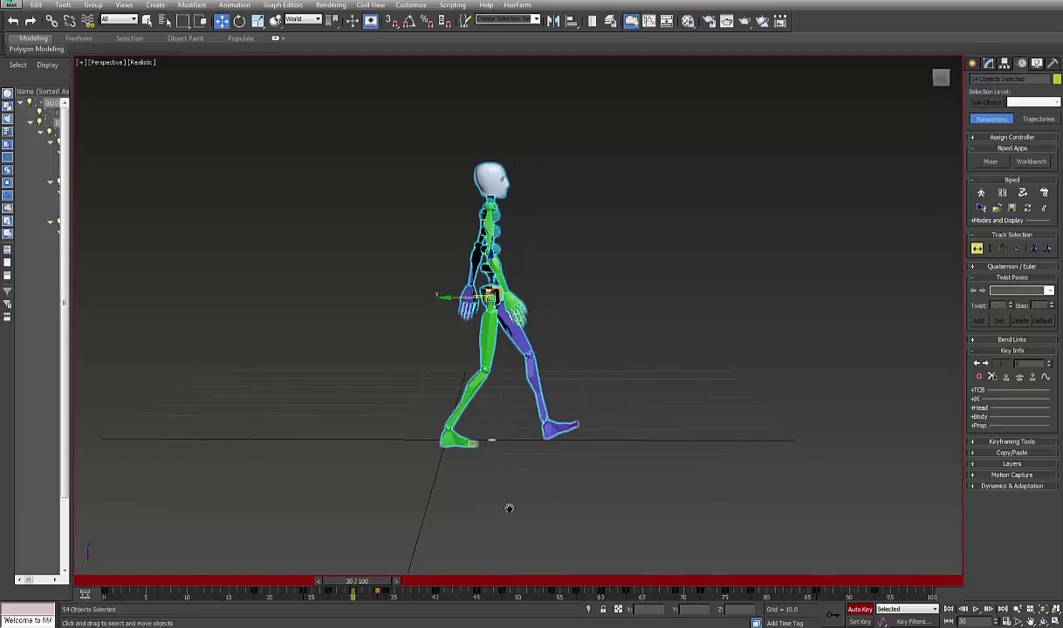
{"action": "middle_click_drag", "start_coordinate": [509, 507], "coordinate": [506, 501]}
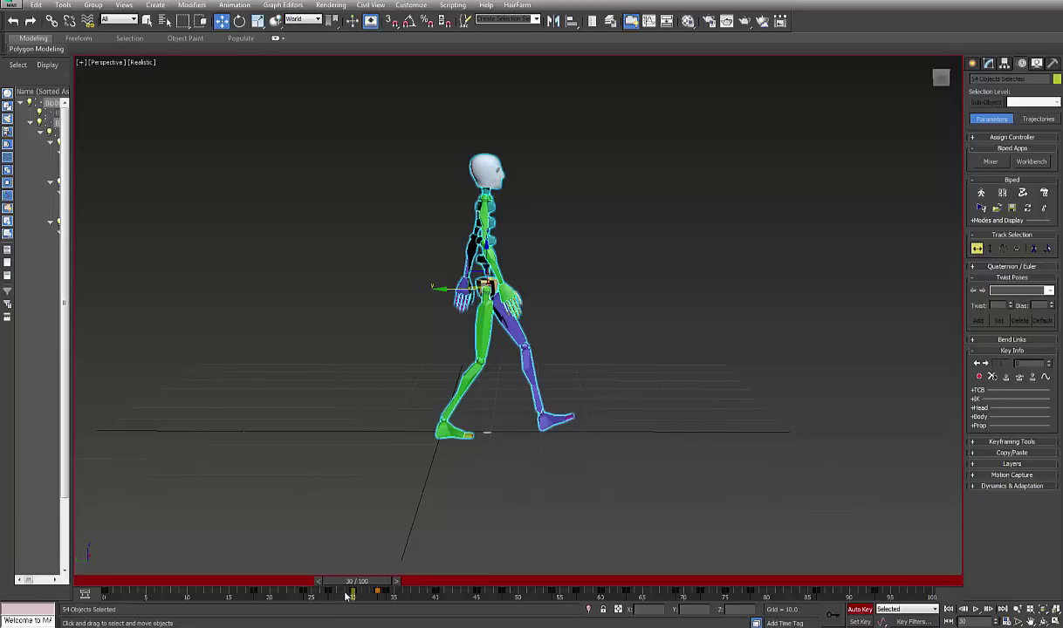
{"action": "left_click_drag", "start_coordinate": [339, 596], "coordinate": [101, 600]}
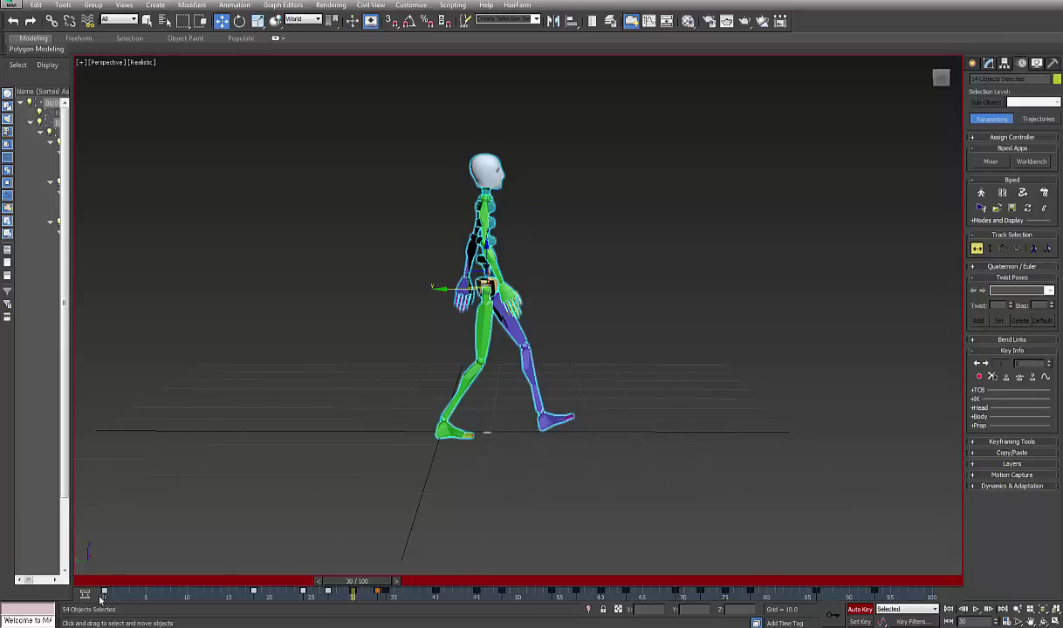
{"action": "key", "text": "Delete"}
{"action": "left_click_drag", "start_coordinate": [367, 583], "coordinate": [611, 596]}
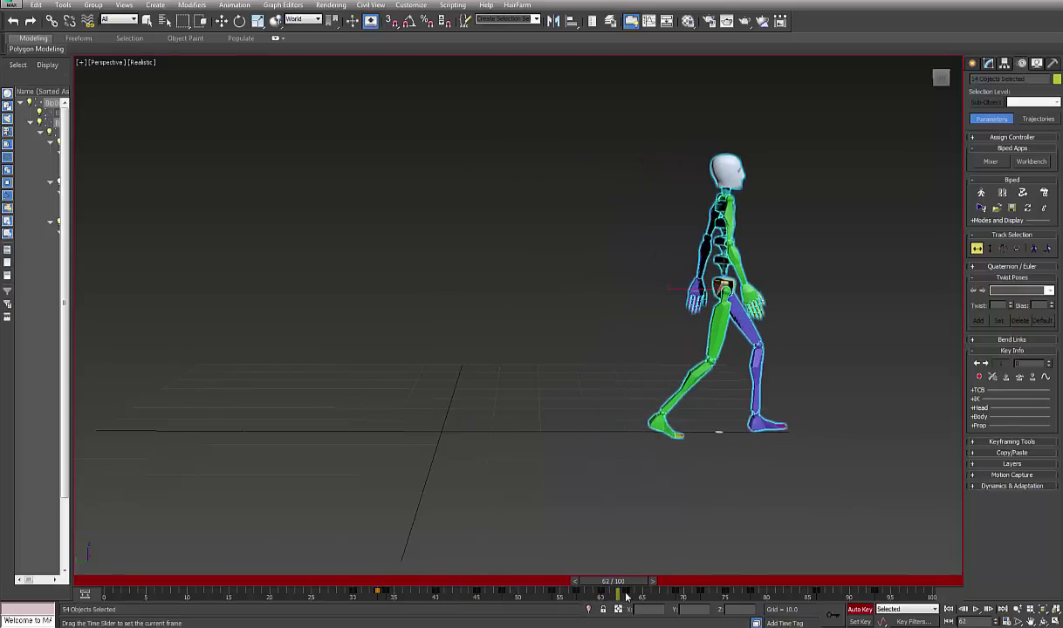
- Restore the biped's walking stride at frame 60 and set a key for it in Key Info
{"action": "key", "text": "w"}
{"action": "mouse_move", "coordinate": [619, 550]}
{"action": "middle_mouse_down", "text": "alt"}
{"action": "mouse_move", "coordinate": [636, 498]}
{"action": "mouse_move", "coordinate": [564, 517]}
{"action": "mouse_move", "coordinate": [591, 513]}
{"action": "middle_mouse_up", "text": "alt"}
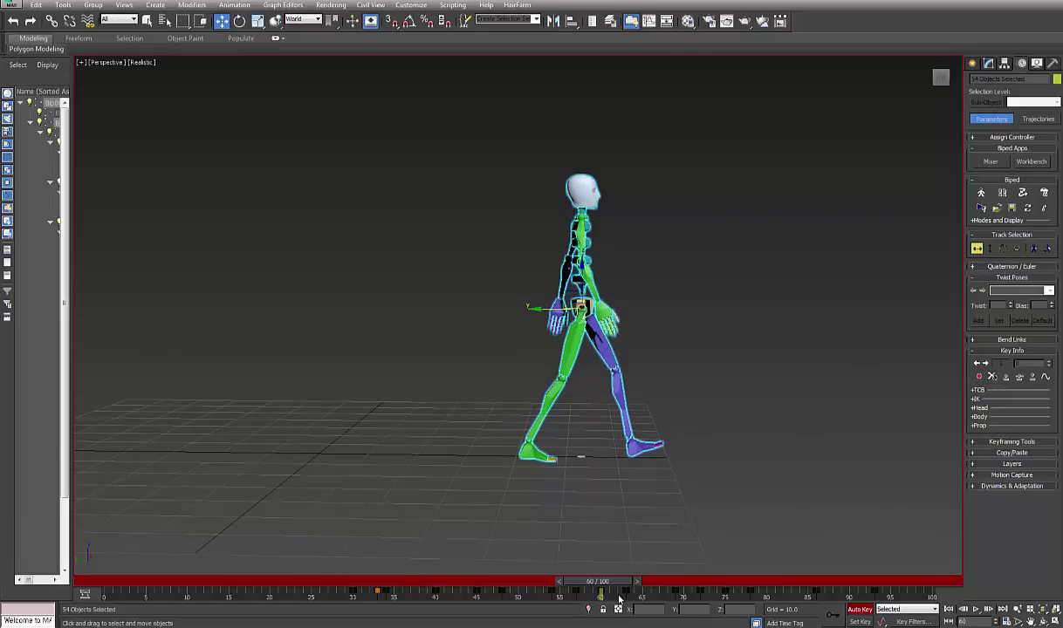
{"action": "left_click_drag", "start_coordinate": [600, 598], "coordinate": [887, 598]}
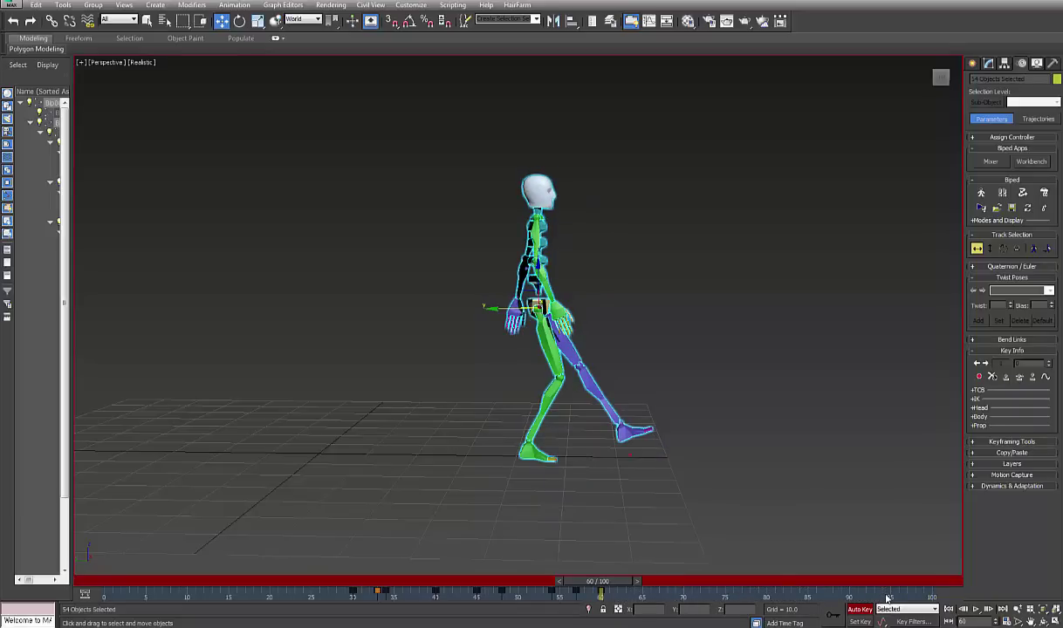
{"action": "key", "text": "ctrl+z"}
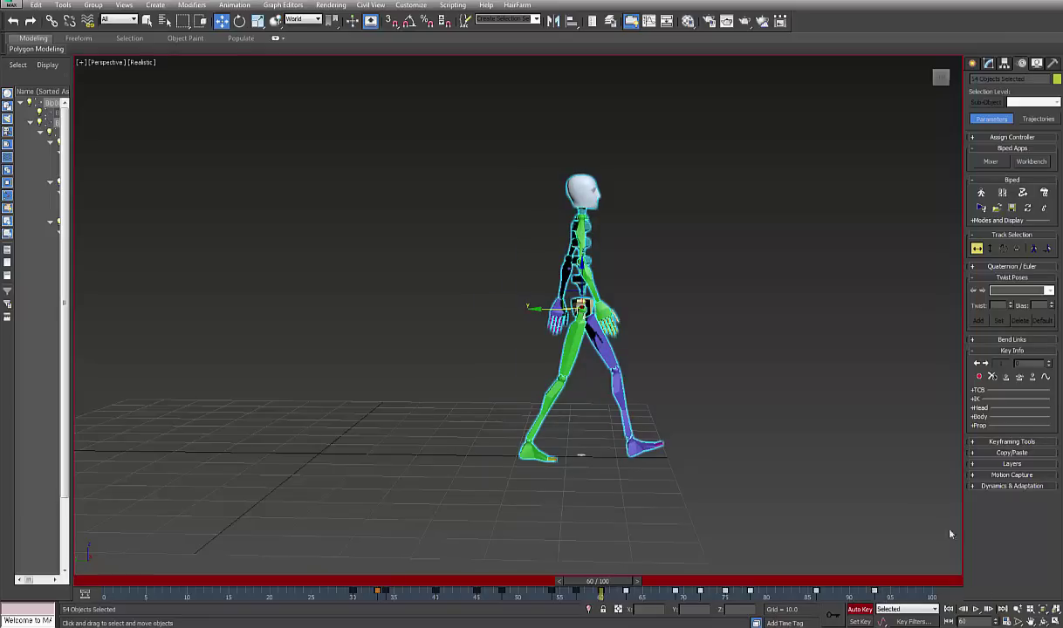
{"action": "left_click", "coordinate": [979, 377]}
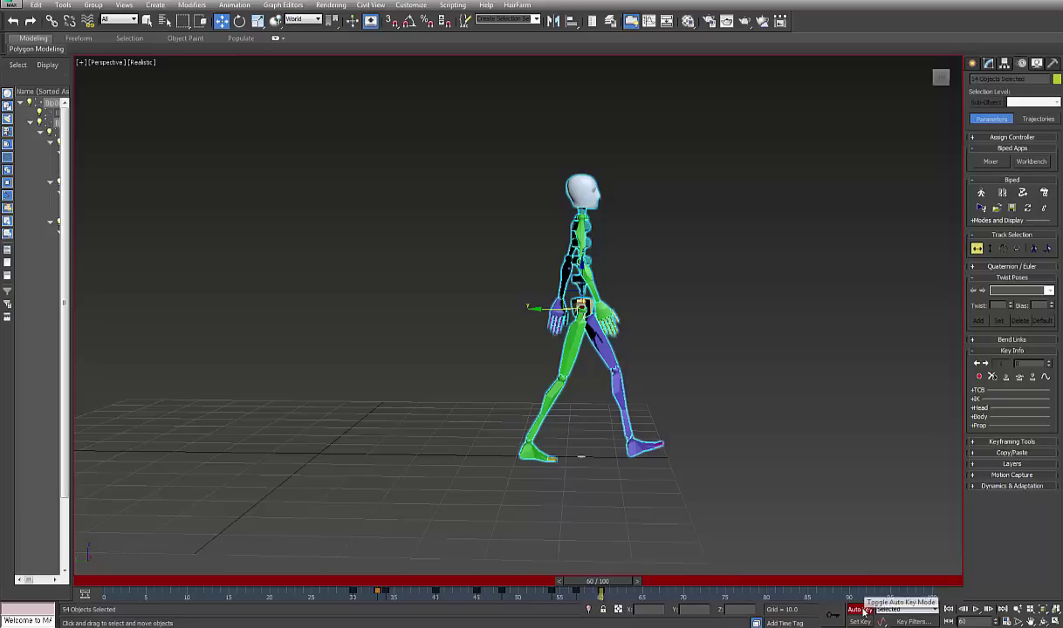
- Turn off Auto Key and move the keys from frames 33–58 back 30 frames
{"action": "left_click", "coordinate": [861, 609]}
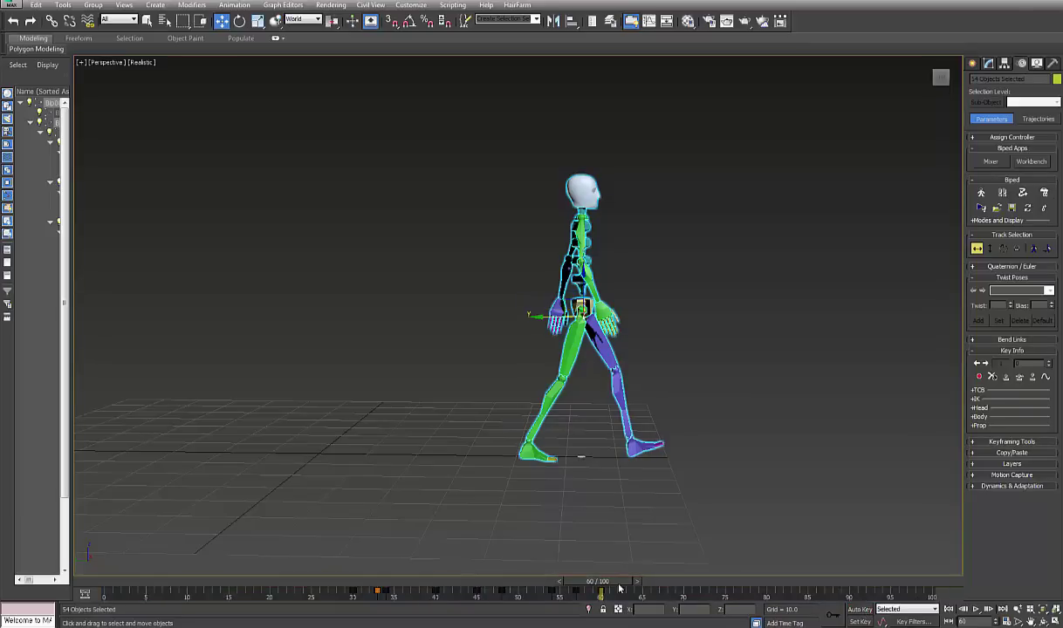
{"action": "left_click_drag", "start_coordinate": [586, 596], "coordinate": [347, 596]}
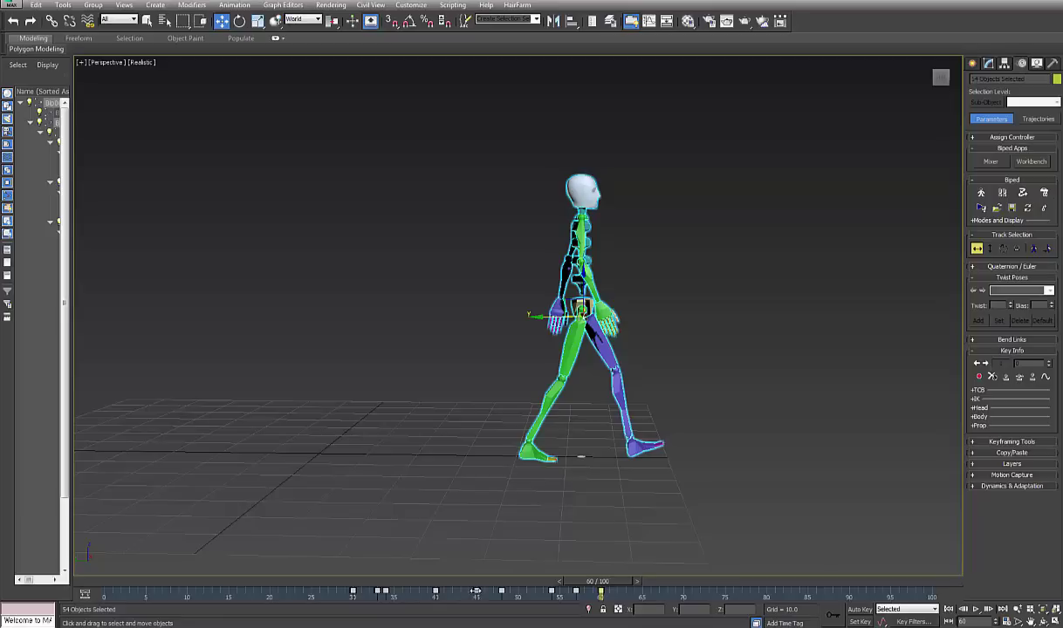
{"action": "left_click_drag", "start_coordinate": [475, 592], "coordinate": [229, 591]}
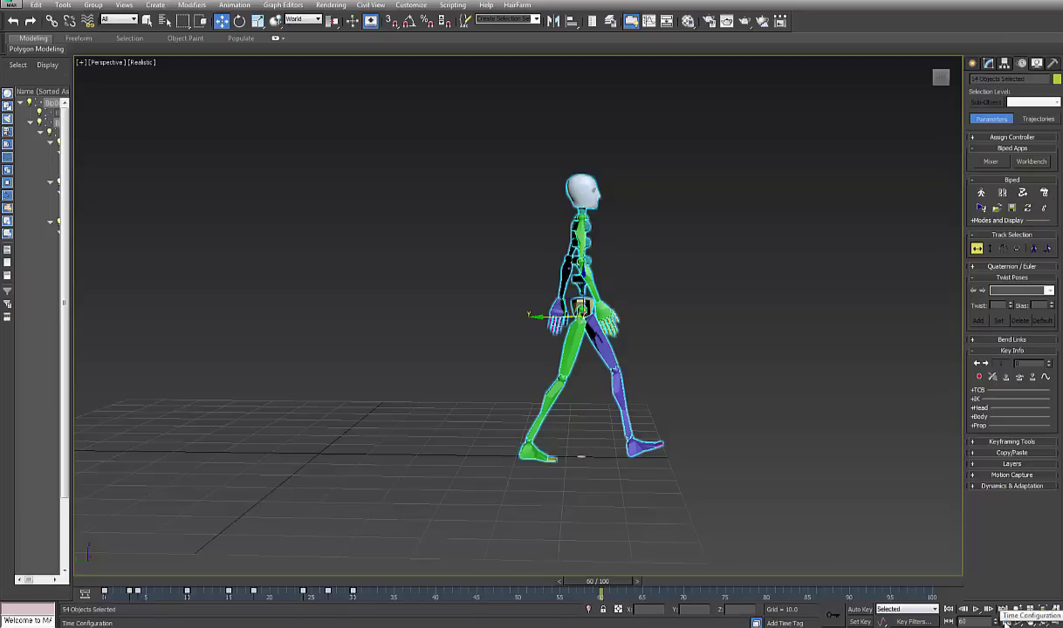
- Set the animation End Time to 30 in Time Configuration
{"action": "left_click", "coordinate": [1005, 621]}
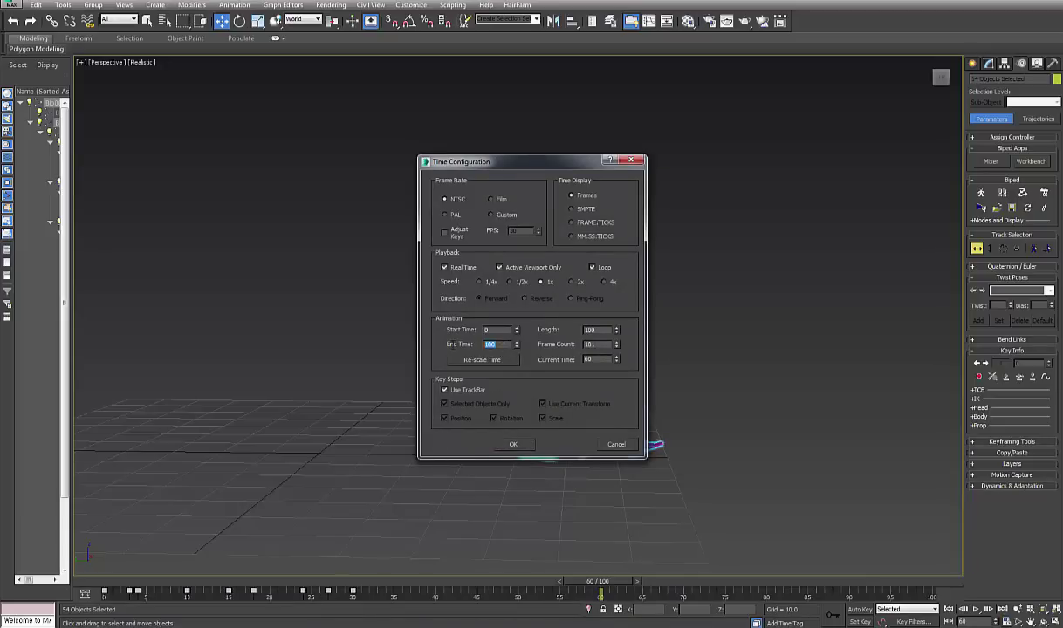
{"action": "type", "text": "30"}
{"action": "left_click", "coordinate": [514, 446]}
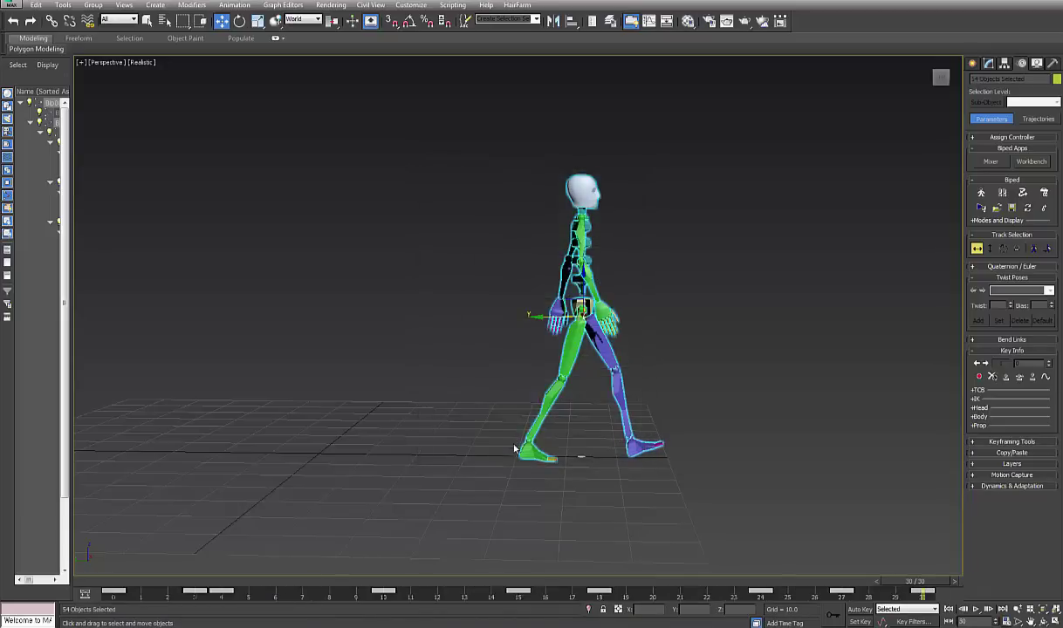
- Enable In Place Mode under Modes and Display, previewing the walk before and after
{"action": "left_click", "coordinate": [976, 610]}
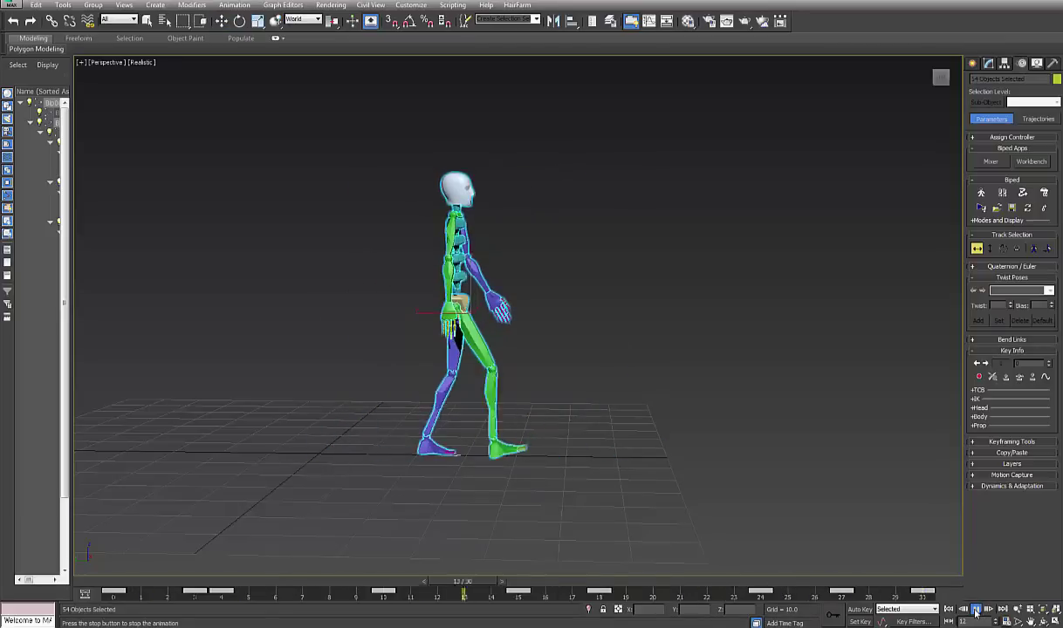
{"action": "left_click", "coordinate": [976, 611]}
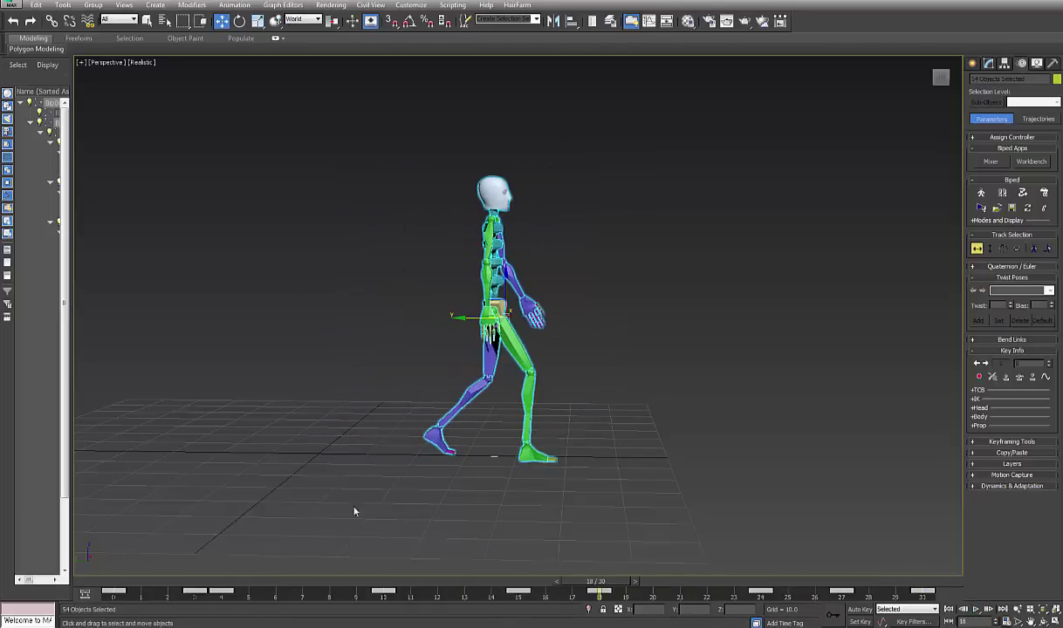
{"action": "middle_click_drag", "start_coordinate": [407, 434], "coordinate": [451, 447]}
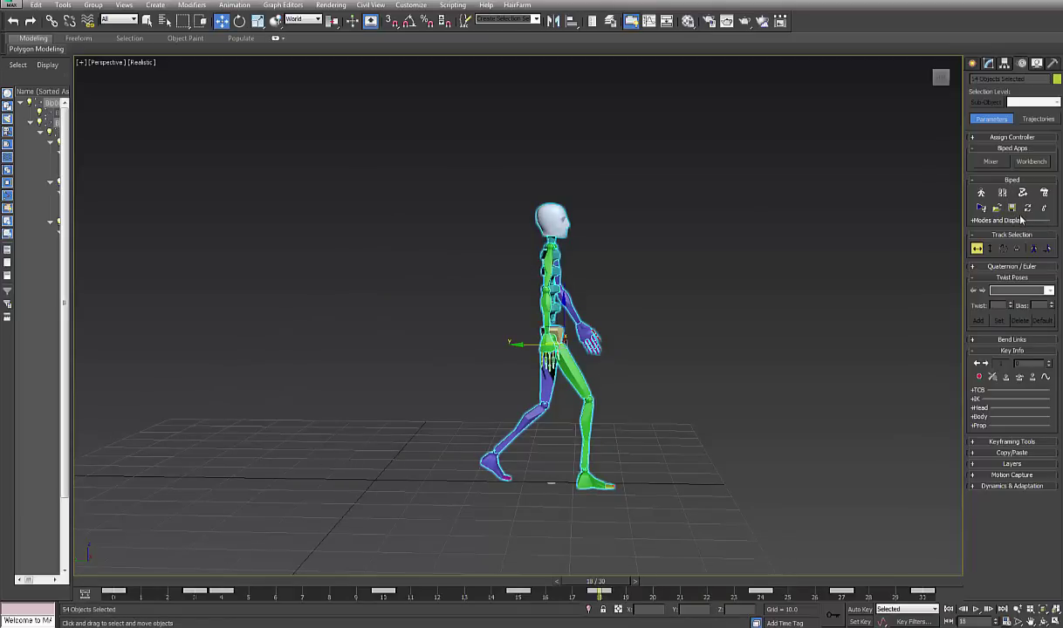
{"action": "left_click", "coordinate": [973, 221]}
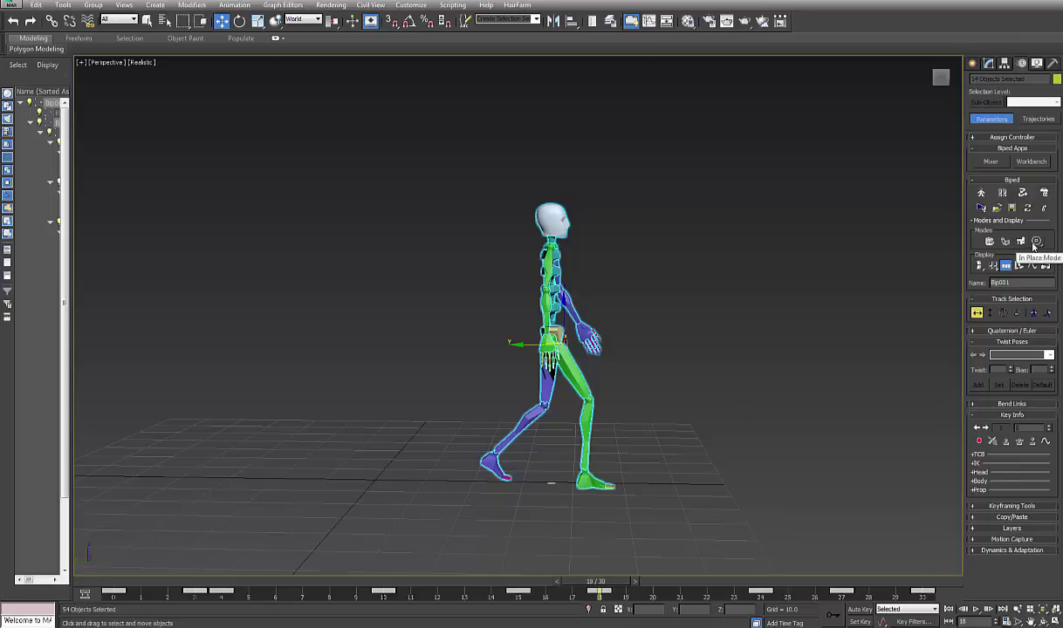
{"action": "left_click", "coordinate": [1037, 242]}
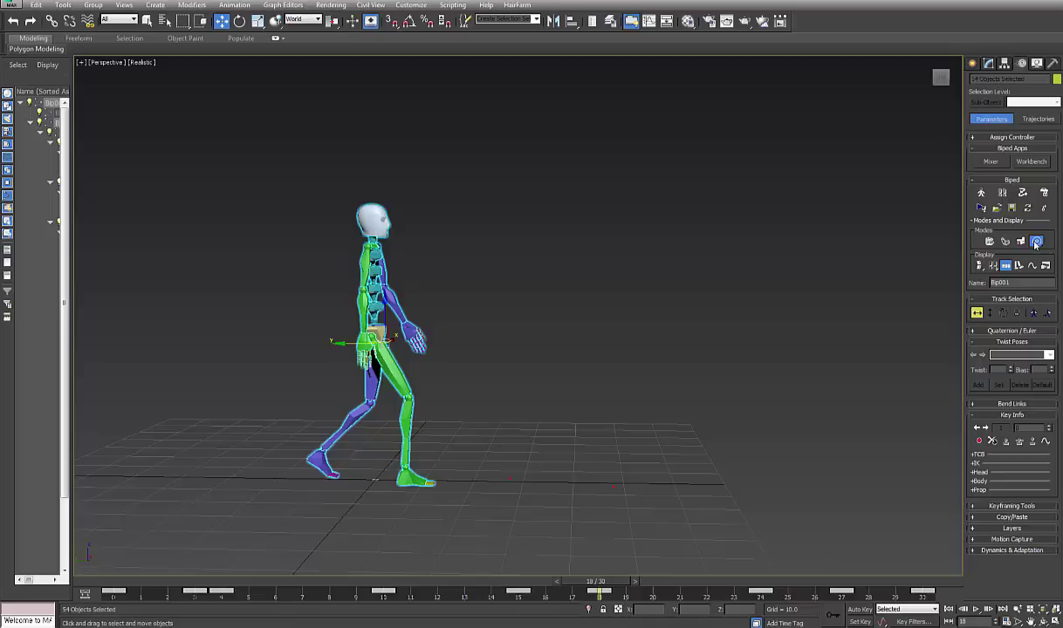
{"action": "left_click", "coordinate": [975, 611]}
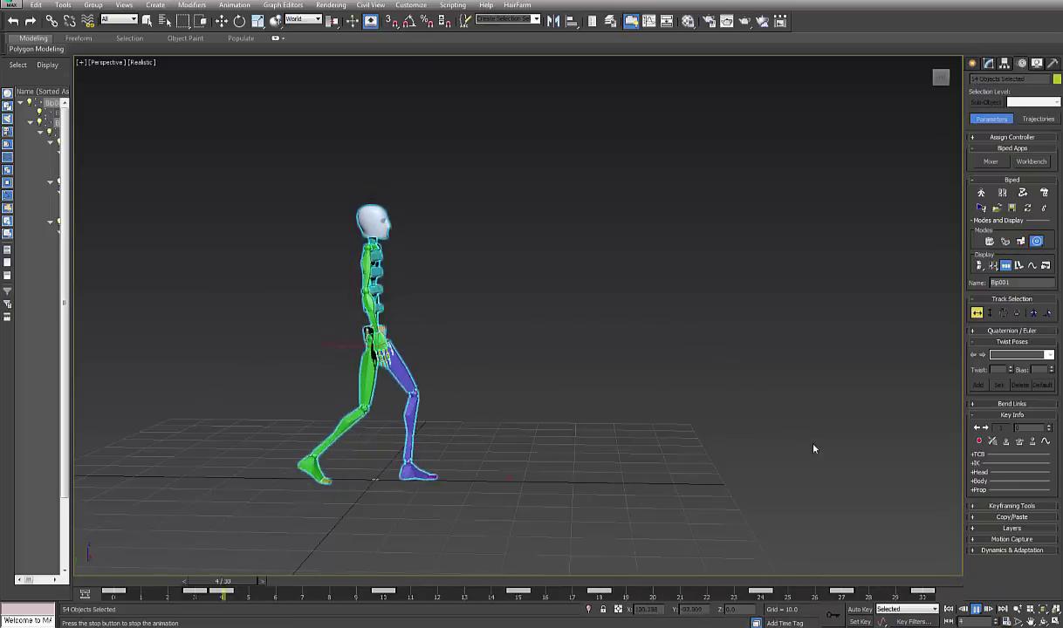
- Turn on Auto Key, create a Copy/Paste collection and copy the whole-body pose including vertical position
{"action": "left_click", "coordinate": [976, 610]}
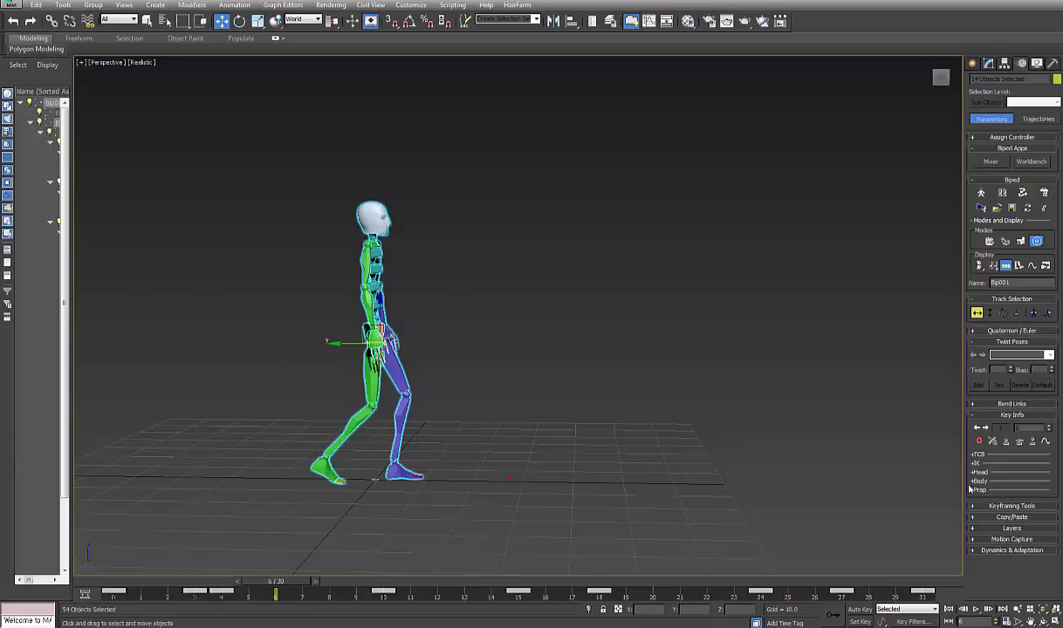
{"action": "left_click", "coordinate": [860, 611]}
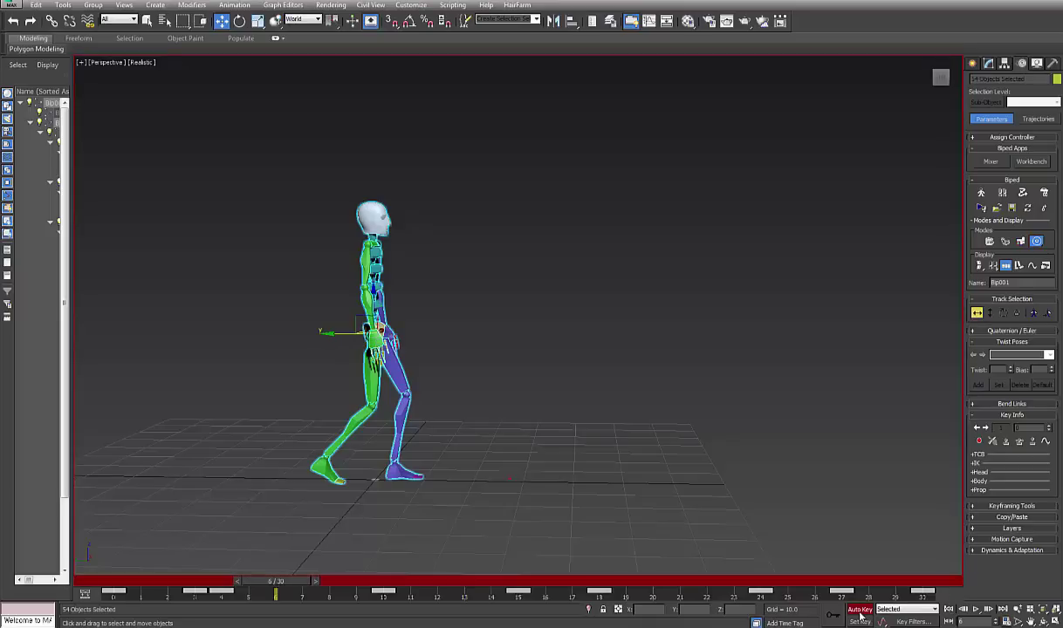
{"action": "left_click", "coordinate": [973, 518]}
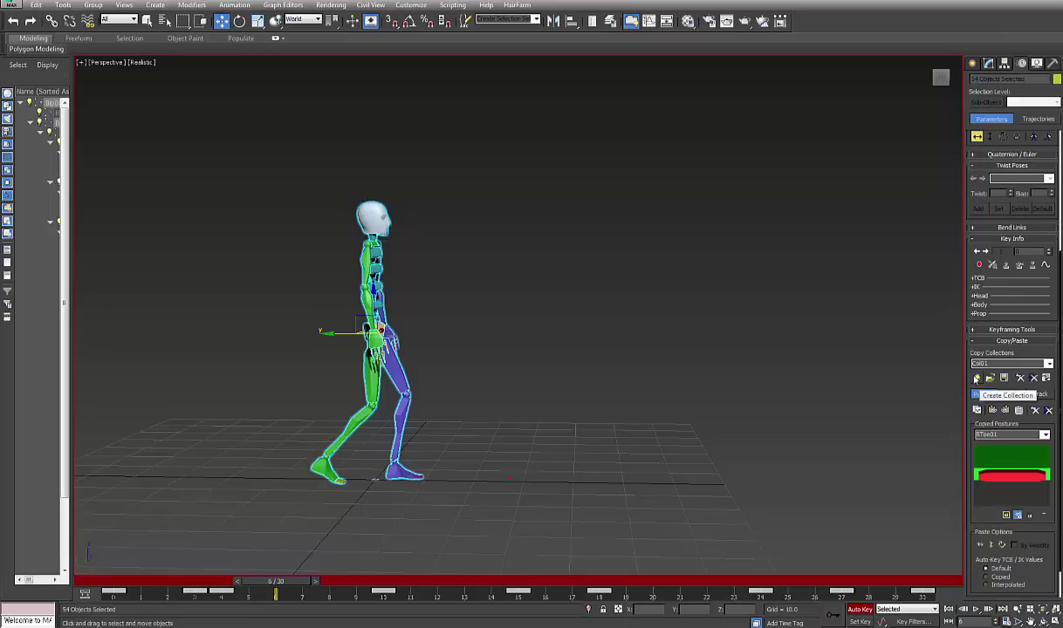
{"action": "left_click", "coordinate": [976, 378]}
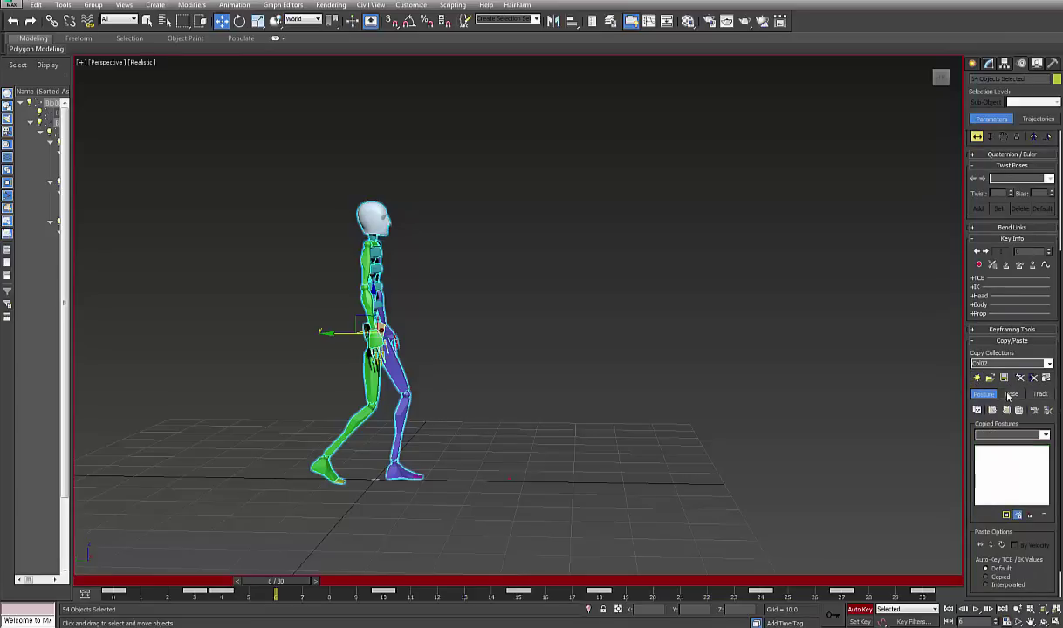
{"action": "left_click", "coordinate": [1011, 394]}
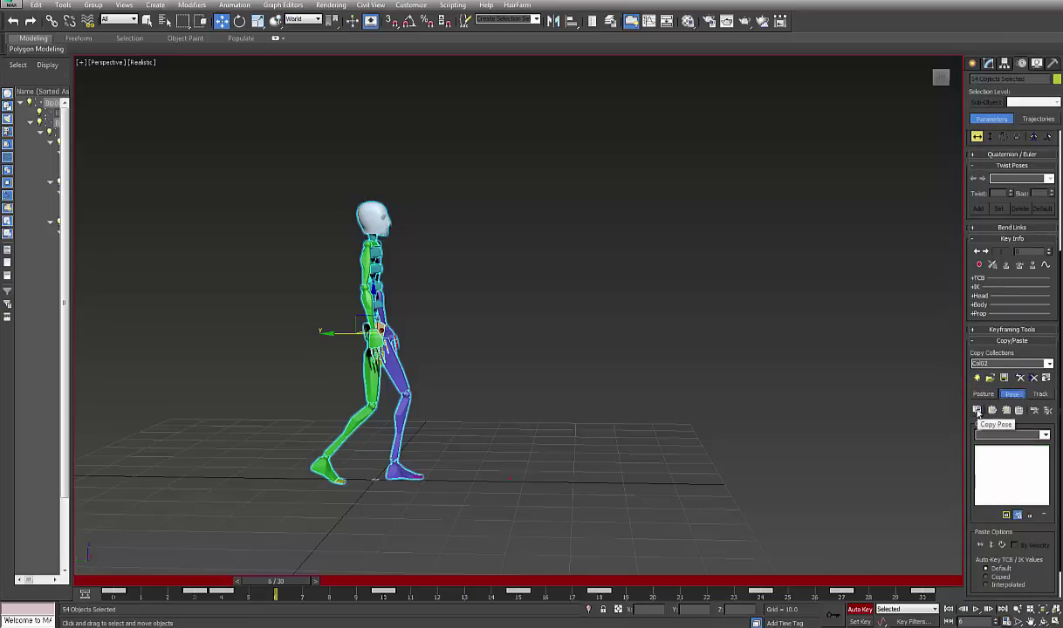
{"action": "left_click", "coordinate": [977, 411]}
{"action": "left_click_drag", "start_coordinate": [974, 521], "coordinate": [971, 487]}
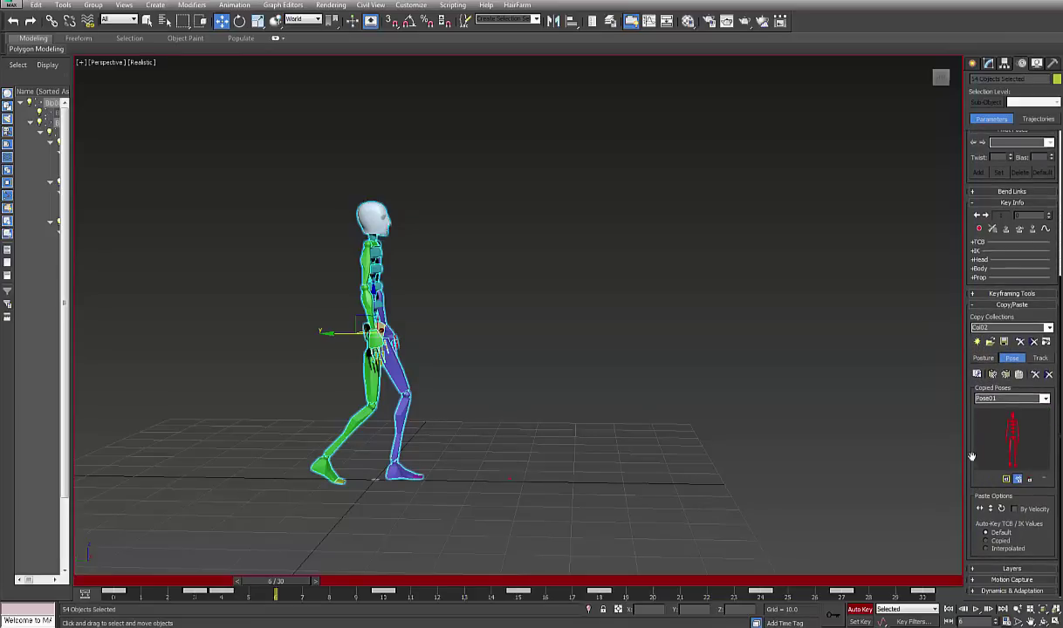
{"action": "left_click", "coordinate": [989, 510]}
{"action": "left_click", "coordinate": [977, 373]}
- Paste the frame-0 pose onto frame 30 and play the looping walk cycle
{"action": "left_click_drag", "start_coordinate": [291, 585], "coordinate": [122, 582]}
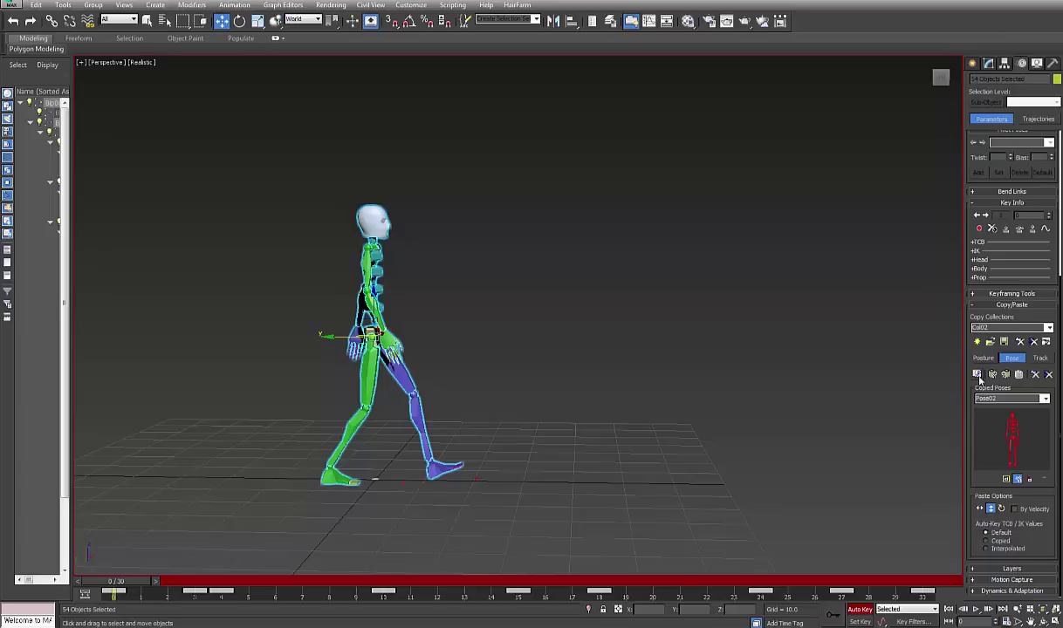
{"action": "key", "text": "q"}
{"action": "left_click_drag", "start_coordinate": [131, 585], "coordinate": [914, 583]}
{"action": "key", "text": "w"}
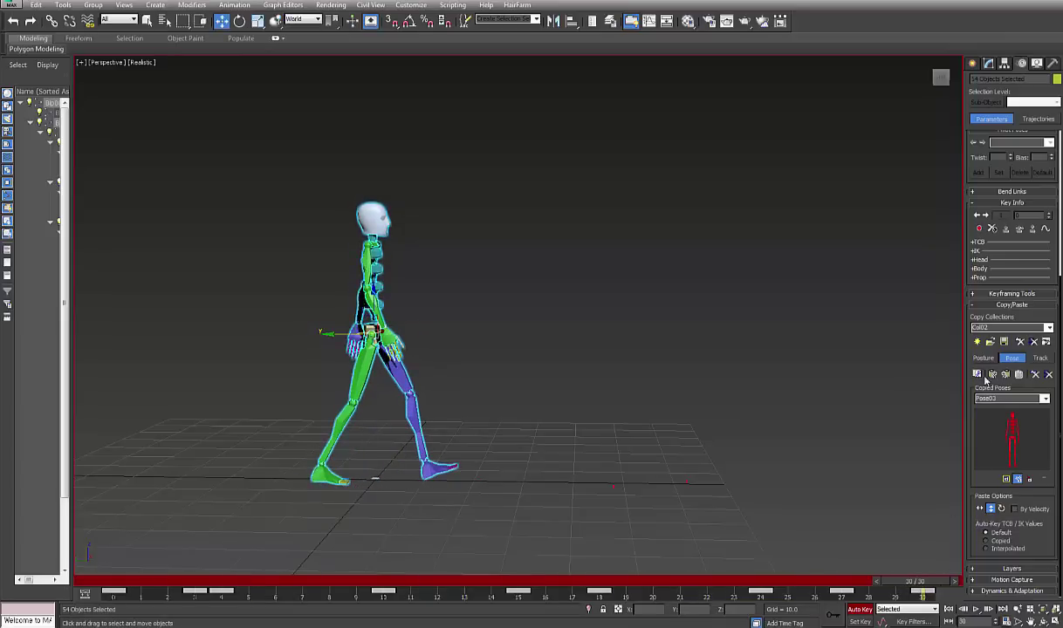
{"action": "left_click", "coordinate": [984, 377]}
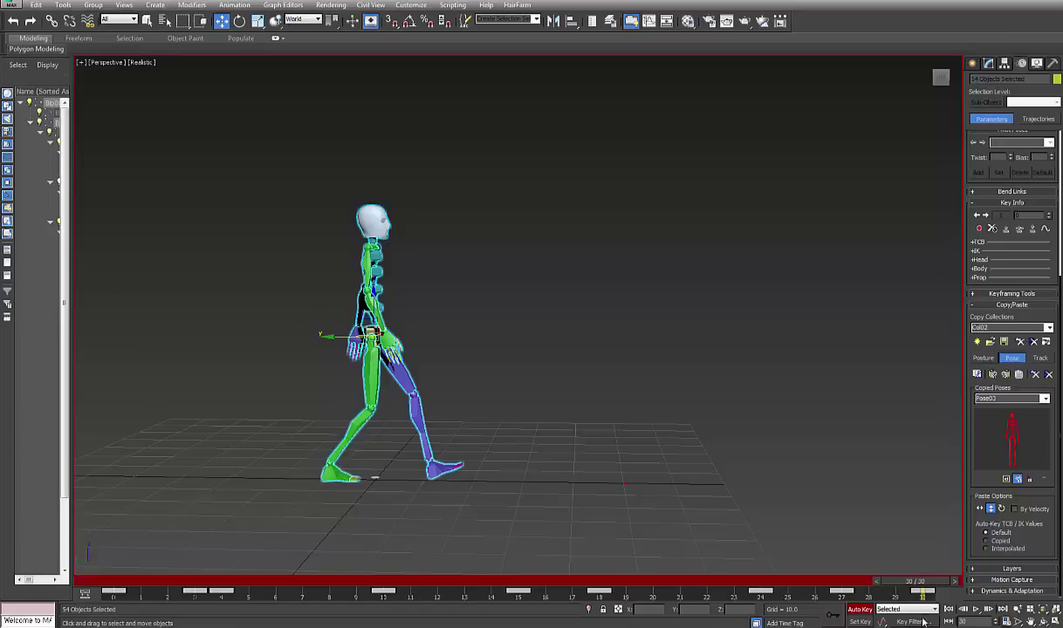
{"action": "left_click", "coordinate": [975, 610]}
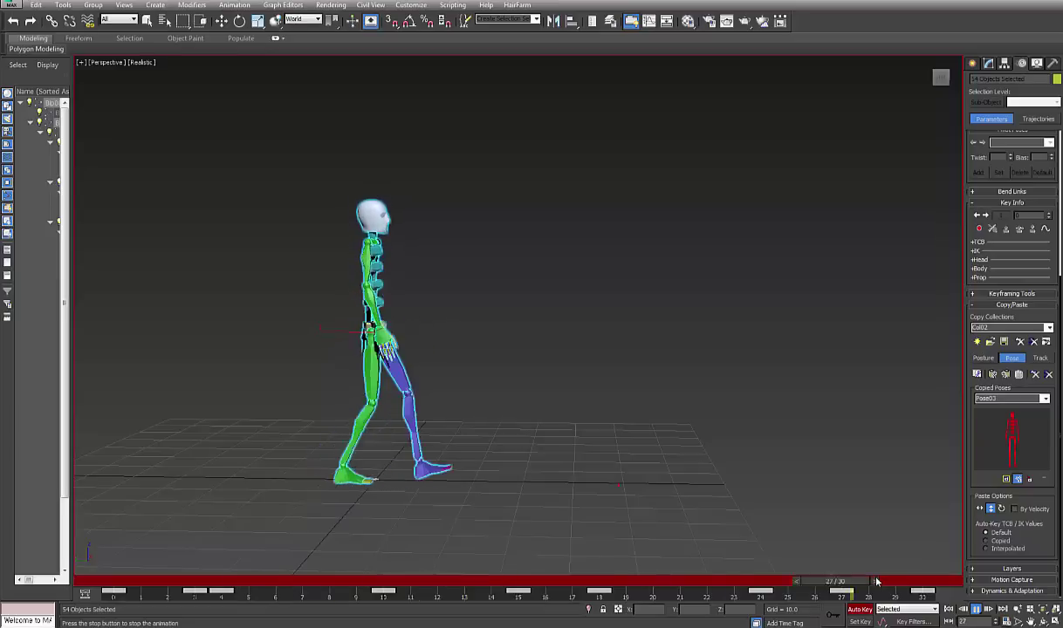
{"action": "left_click", "coordinate": [976, 610]}
- Convert the walk to footsteps with Generate a Keyframe per Frame checked
{"action": "middle_click_drag", "start_coordinate": [719, 428], "coordinate": [704, 446]}
{"action": "scroll", "coordinate": [1044, 313], "scroll_direction": "up", "scroll_amount": 5}
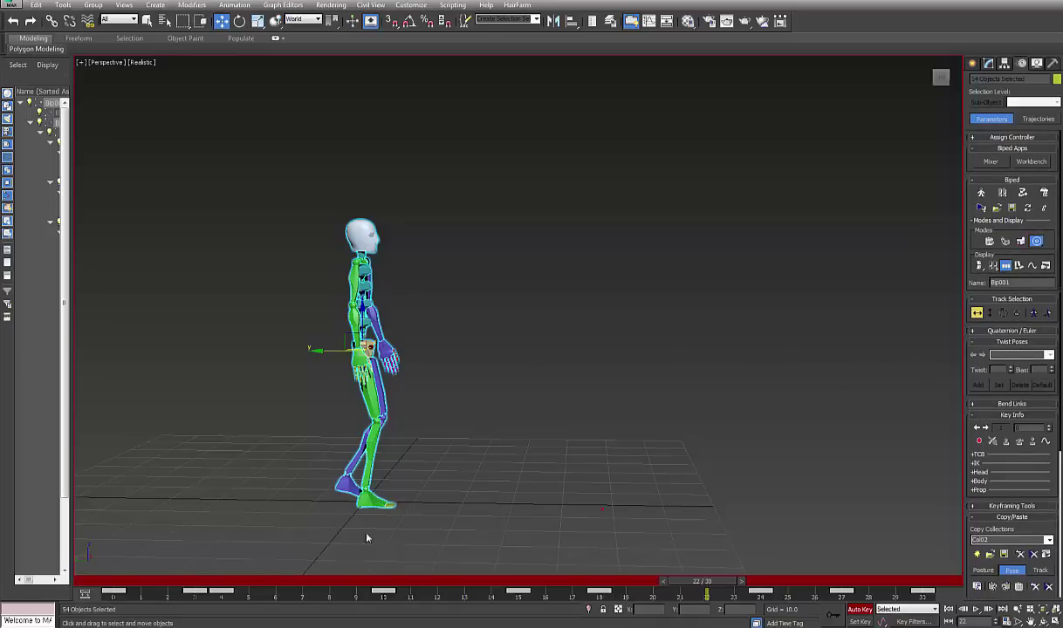
{"action": "left_click", "coordinate": [1026, 208]}
{"action": "left_click_drag", "start_coordinate": [960, 180], "coordinate": [814, 183]}
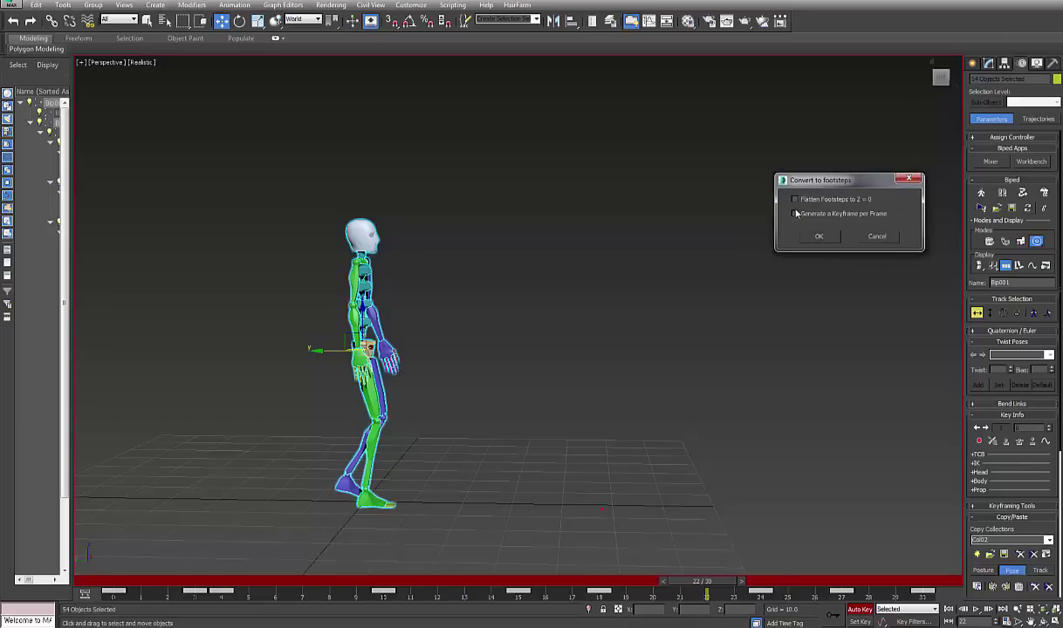
{"action": "left_click", "coordinate": [794, 215]}
{"action": "left_click", "coordinate": [823, 239]}
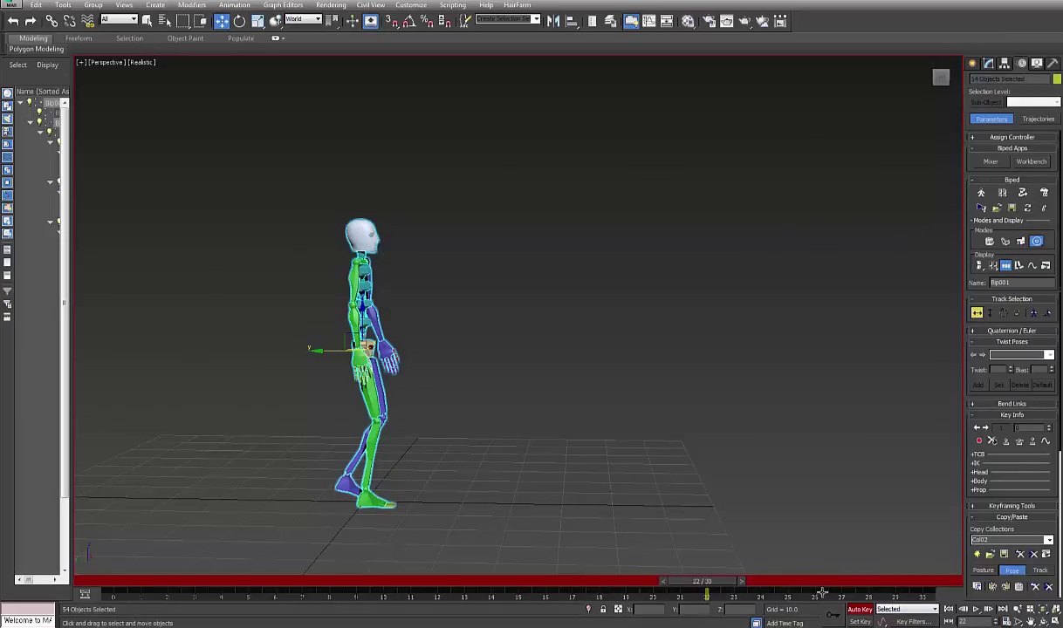
- Play back the walk, then turn off In Place Mode and scroll down the Biped panel
{"action": "left_click", "coordinate": [974, 609]}
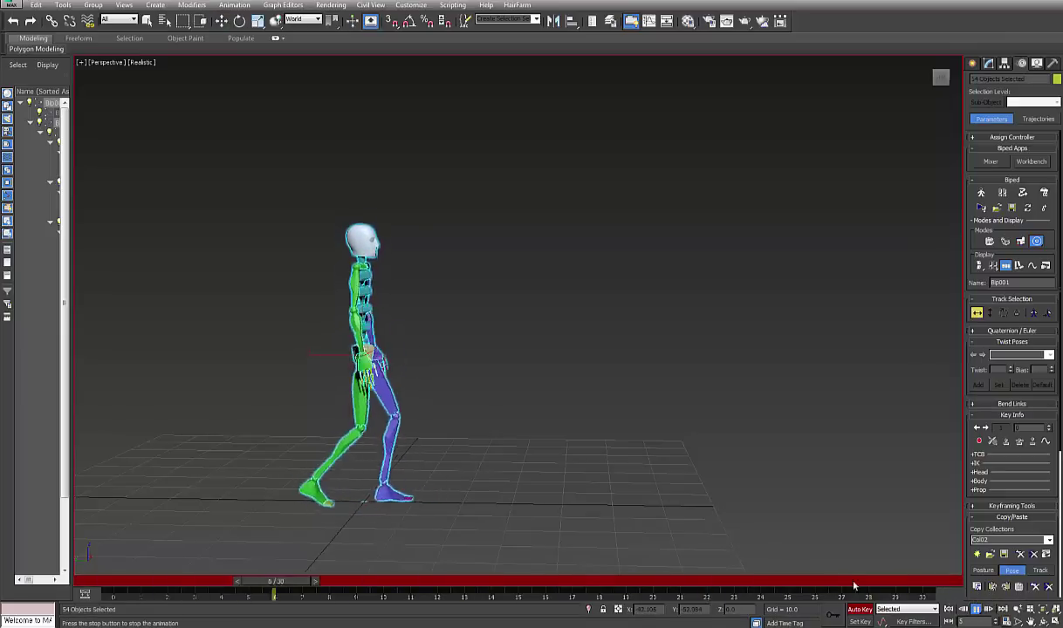
{"action": "key", "text": "/"}
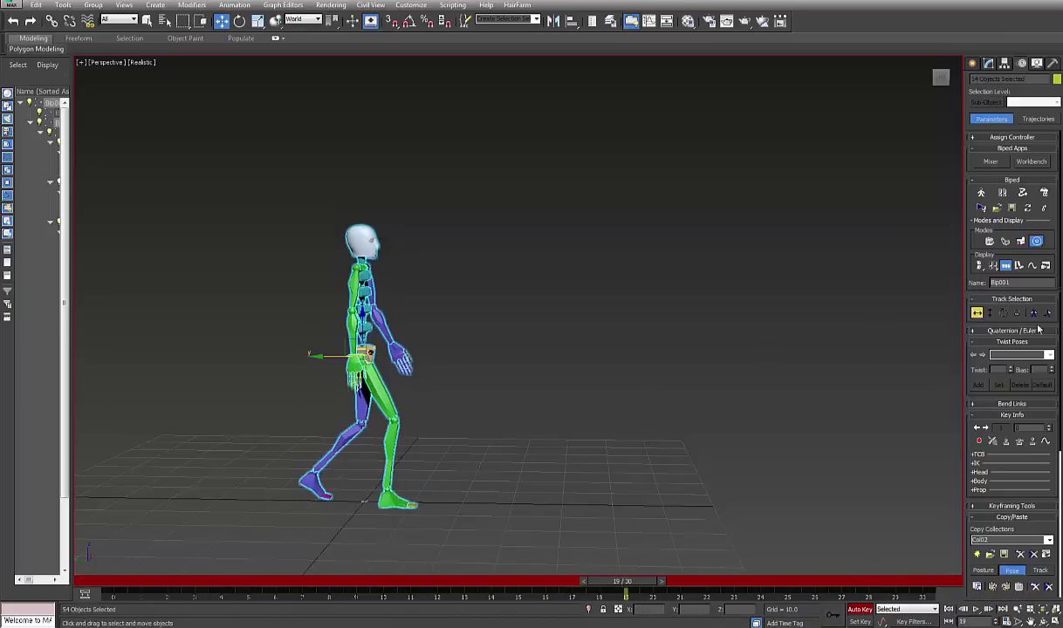
{"action": "left_click", "coordinate": [1036, 243]}
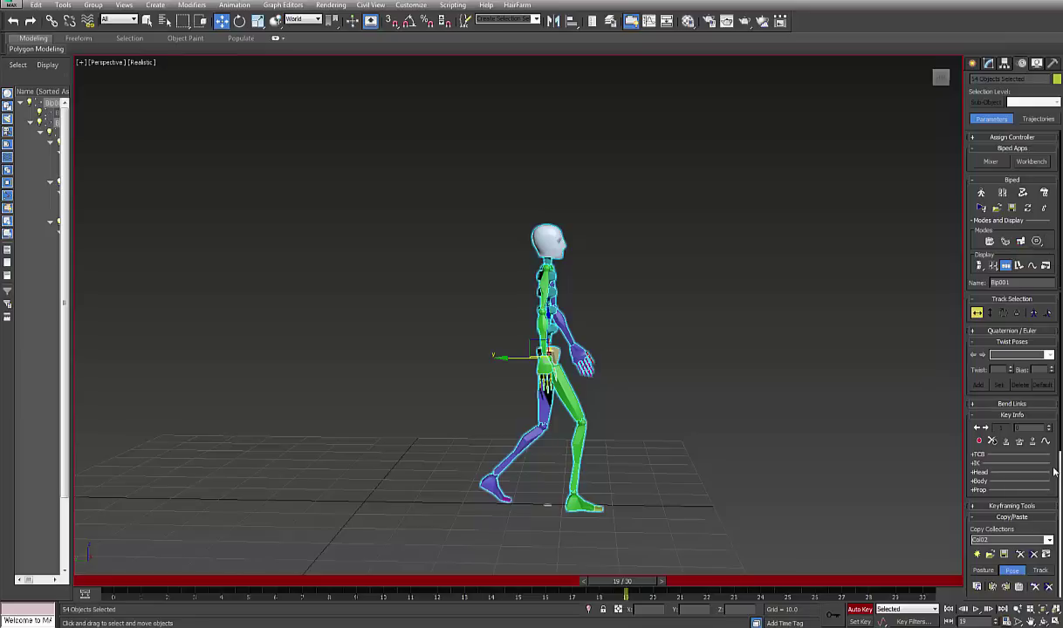
{"action": "left_click_drag", "start_coordinate": [1056, 469], "coordinate": [1030, 338]}
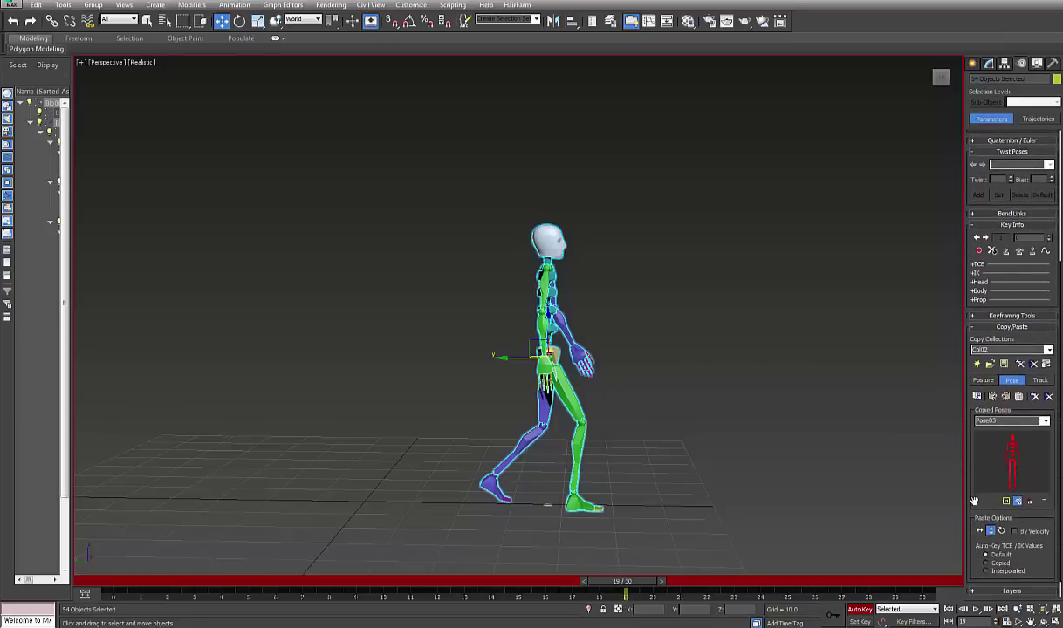
- Create Layer 1 from the Layers rollout and return the time slider to frame 0
{"action": "scroll", "coordinate": [976, 472], "scroll_direction": "down", "scroll_amount": 1}
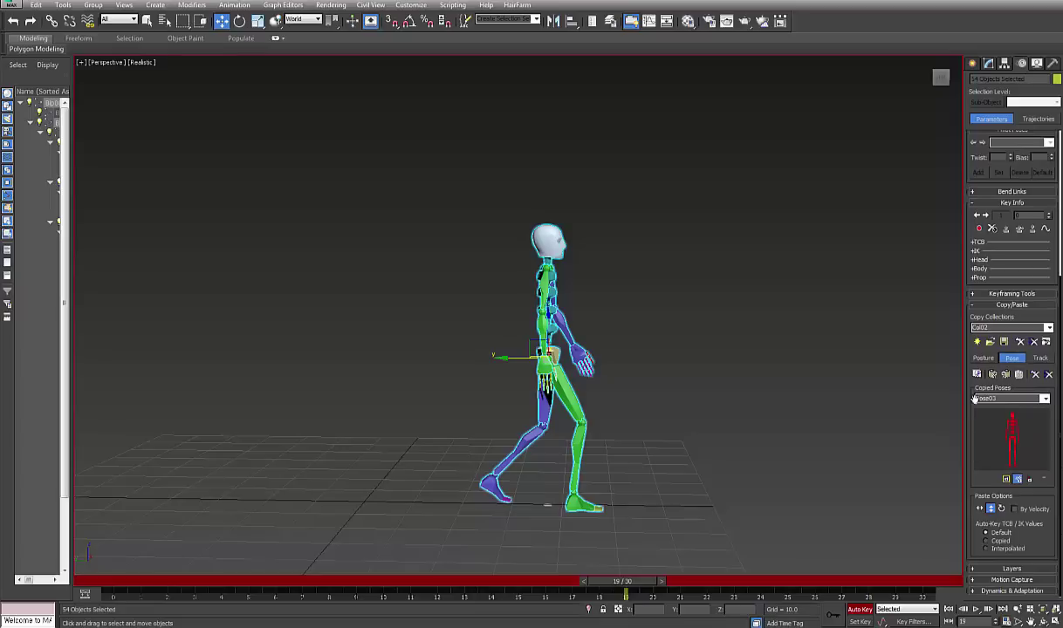
{"action": "left_click", "coordinate": [974, 571]}
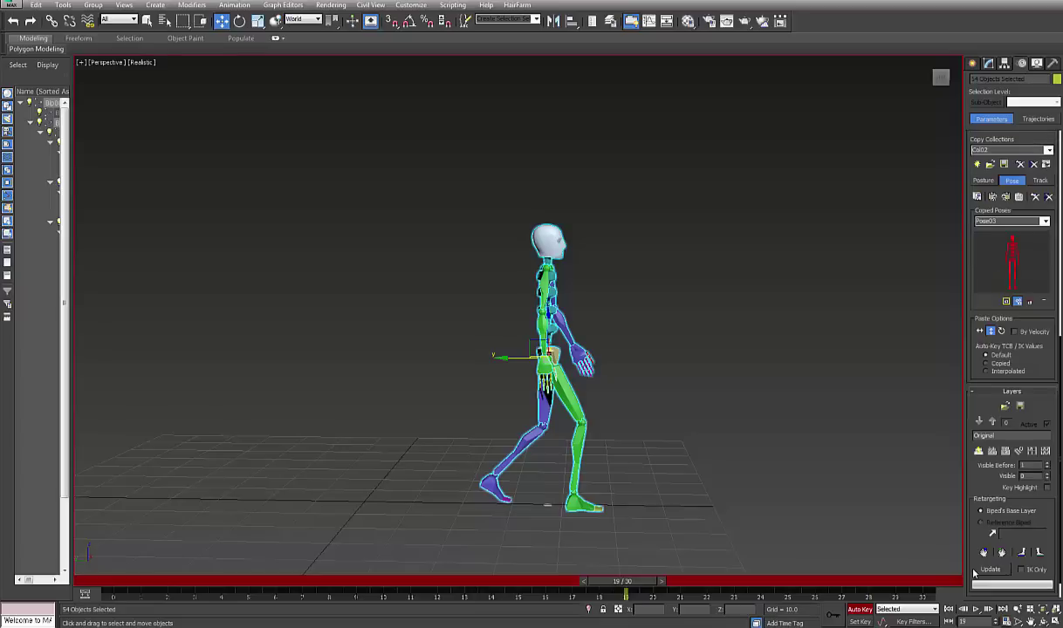
{"action": "left_click", "coordinate": [978, 451]}
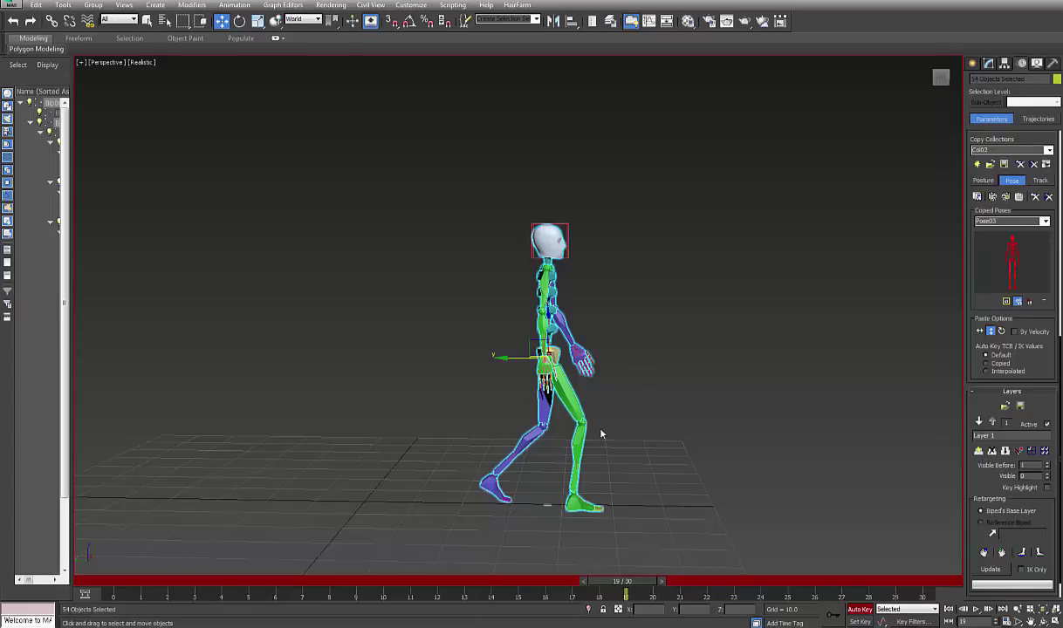
{"action": "middle_click_drag", "start_coordinate": [597, 436], "coordinate": [603, 430]}
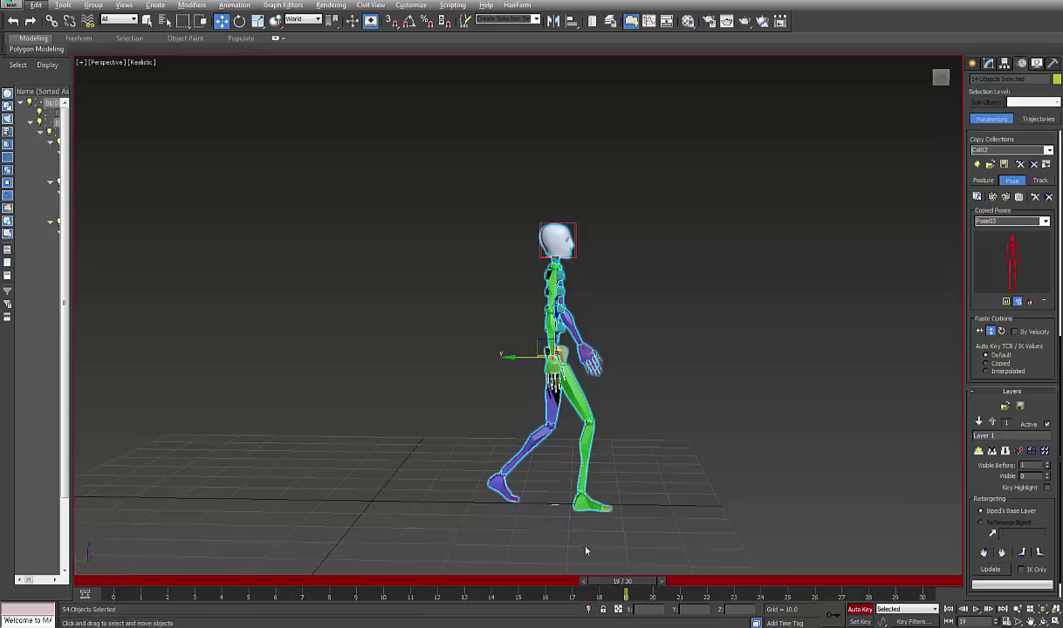
{"action": "left_click_drag", "start_coordinate": [611, 581], "coordinate": [96, 570]}
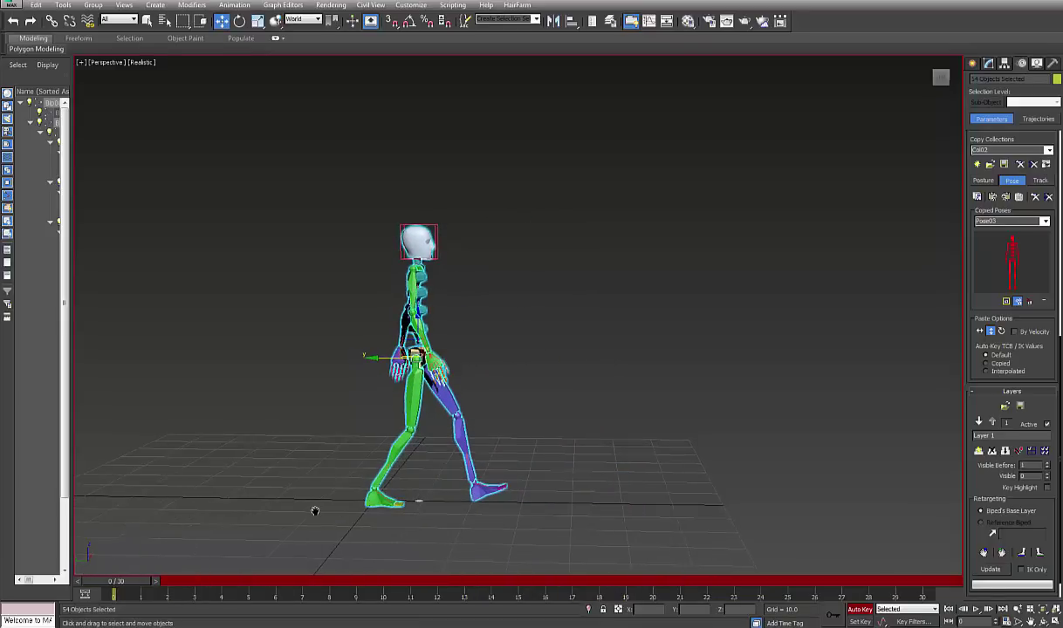
{"action": "middle_click_drag", "start_coordinate": [316, 510], "coordinate": [320, 511]}
- Maximize the Left viewport and move the whole biped backward along its path
{"action": "key", "text": "alt+w"}
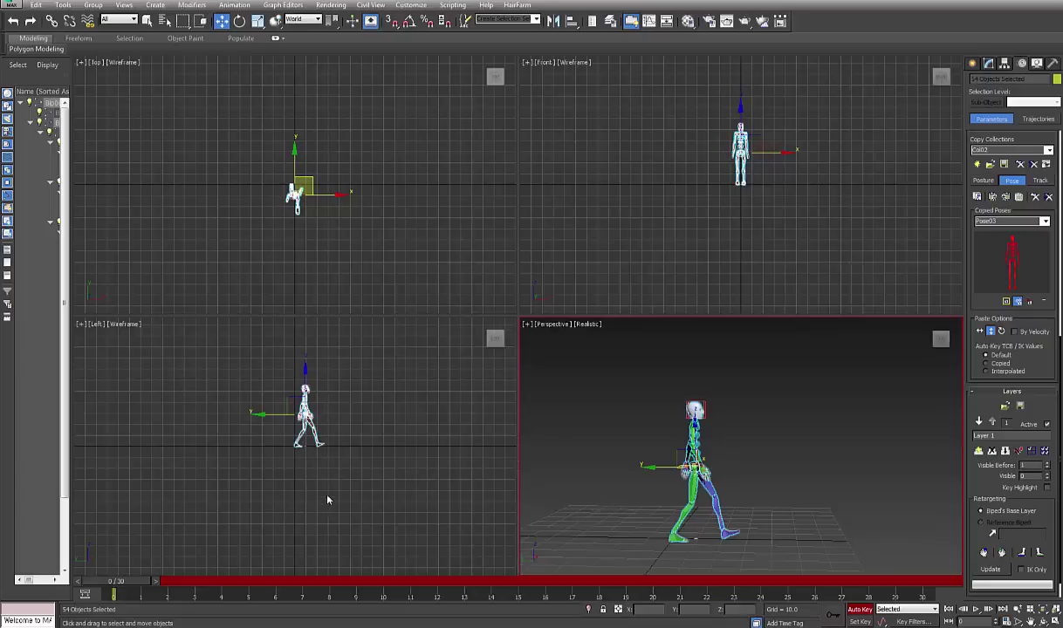
{"action": "right_click", "coordinate": [328, 500]}
{"action": "key", "text": "alt+w"}
{"action": "scroll", "coordinate": [497, 410], "scroll_direction": "down", "scroll_amount": 2}
{"action": "scroll", "coordinate": [491, 375], "scroll_direction": "up", "scroll_amount": 2}
{"action": "scroll", "coordinate": [492, 375], "scroll_direction": "up", "scroll_amount": 2}
{"action": "scroll", "coordinate": [527, 376], "scroll_direction": "up", "scroll_amount": 2}
{"action": "scroll", "coordinate": [537, 377], "scroll_direction": "up", "scroll_amount": 2}
{"action": "scroll", "coordinate": [486, 372], "scroll_direction": "down", "scroll_amount": 2}
{"action": "scroll", "coordinate": [467, 367], "scroll_direction": "down", "scroll_amount": 2}
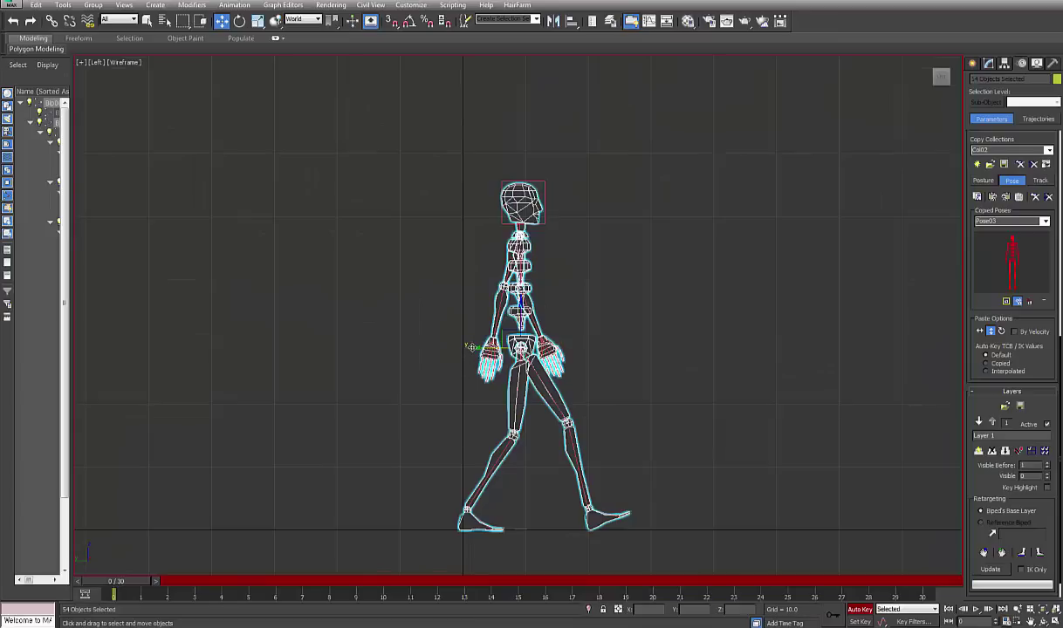
{"action": "left_click_drag", "start_coordinate": [475, 354], "coordinate": [412, 346]}
- Fine-tune the biped's backward offset, then maximize the Perspective viewport
{"action": "scroll", "coordinate": [438, 370], "scroll_direction": "up", "scroll_amount": 3}
{"action": "scroll", "coordinate": [438, 370], "scroll_direction": "up", "scroll_amount": 1}
{"action": "scroll", "coordinate": [439, 370], "scroll_direction": "up", "scroll_amount": 1}
{"action": "scroll", "coordinate": [432, 361], "scroll_direction": "up", "scroll_amount": 3}
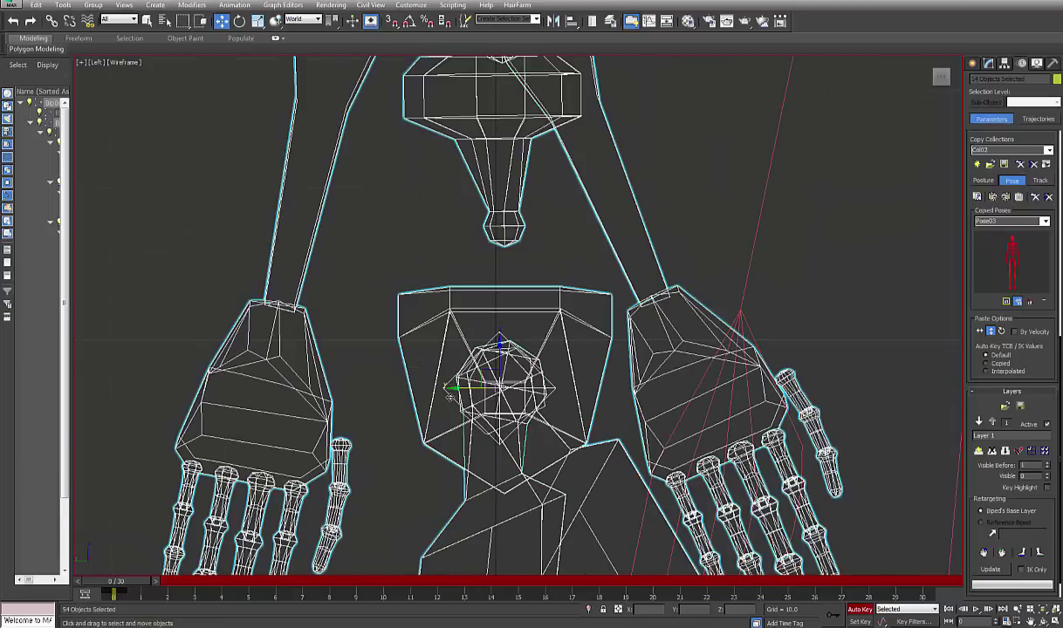
{"action": "left_click_drag", "start_coordinate": [450, 387], "coordinate": [446, 387]}
{"action": "scroll", "coordinate": [450, 387], "scroll_direction": "down", "scroll_amount": 1}
{"action": "scroll", "coordinate": [454, 389], "scroll_direction": "down", "scroll_amount": 3}
{"action": "scroll", "coordinate": [461, 393], "scroll_direction": "down", "scroll_amount": 2}
{"action": "scroll", "coordinate": [525, 404], "scroll_direction": "down", "scroll_amount": 2}
{"action": "key", "text": "alt+w"}
{"action": "middle_click_drag", "start_coordinate": [623, 434], "coordinate": [607, 430]}
{"action": "key", "text": "alt+w"}
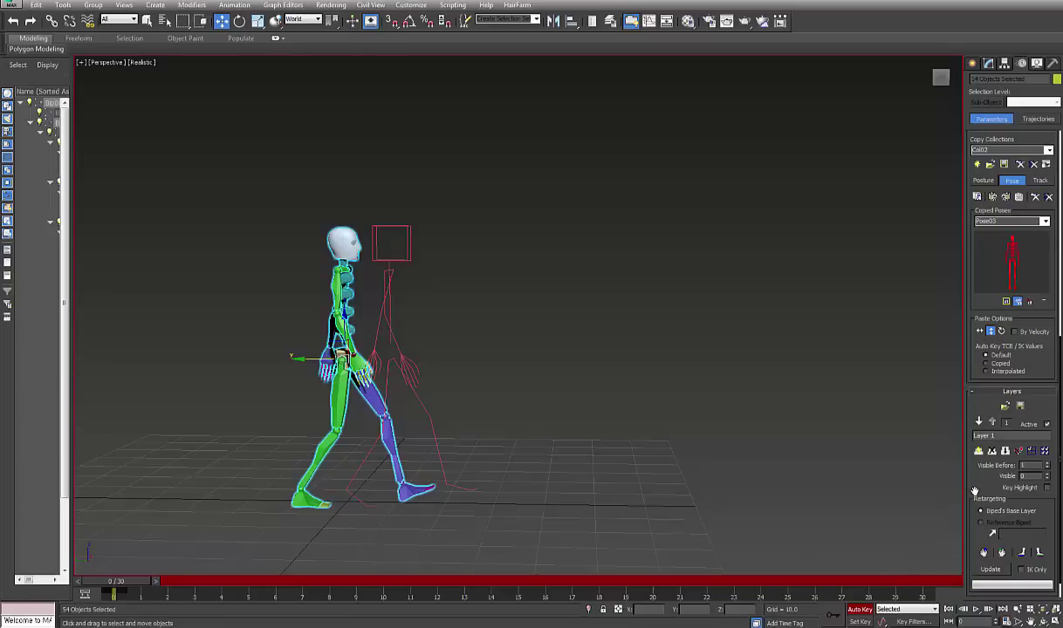
- With Paste Horizontal on, copy the frame-0 pose, paste it at frame 30, then scrub to check
{"action": "scroll", "coordinate": [975, 491], "scroll_direction": "up", "scroll_amount": 5}
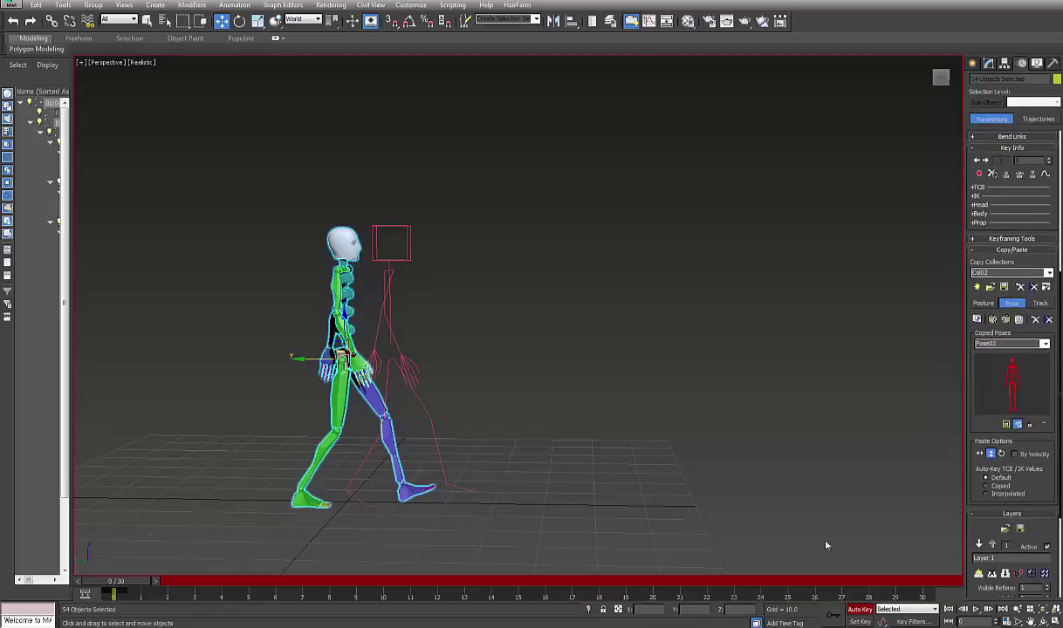
{"action": "left_click", "coordinate": [979, 454]}
{"action": "left_click", "coordinate": [976, 320]}
{"action": "left_click_drag", "start_coordinate": [135, 581], "coordinate": [918, 581]}
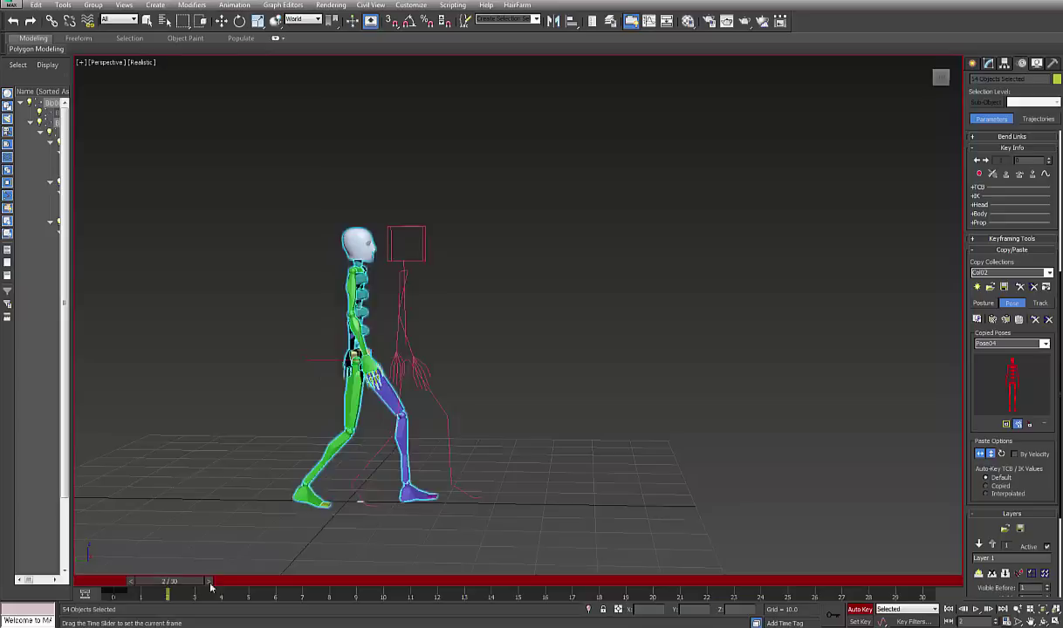
{"action": "left_click", "coordinate": [992, 320]}
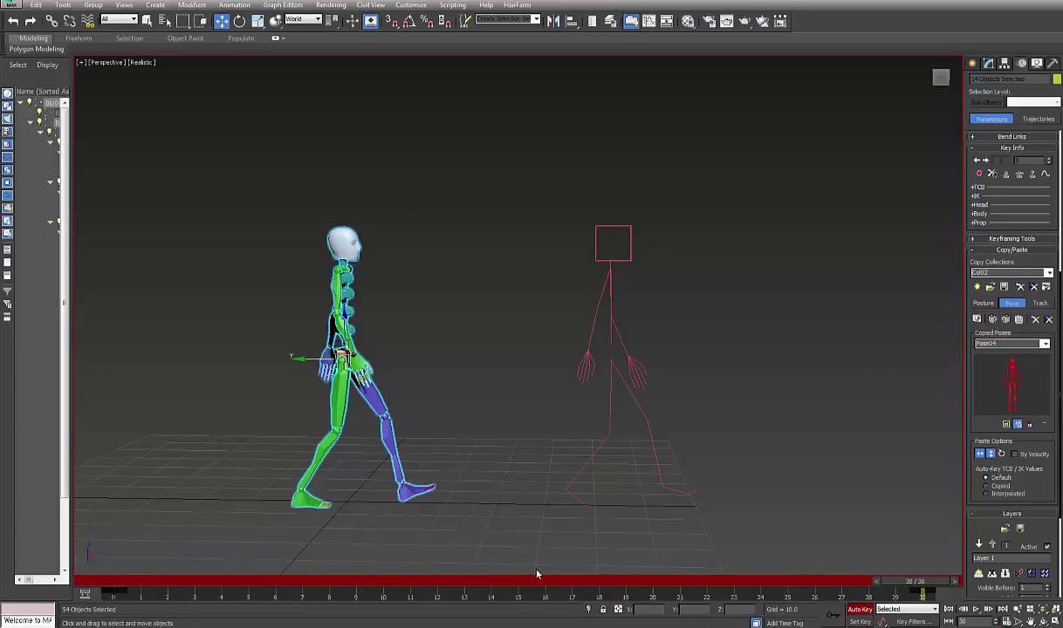
{"action": "mouse_move", "coordinate": [908, 583]}
{"action": "left_mouse_down"}
{"action": "mouse_move", "coordinate": [317, 583]}
{"action": "mouse_move", "coordinate": [914, 583]}
{"action": "left_mouse_up"}
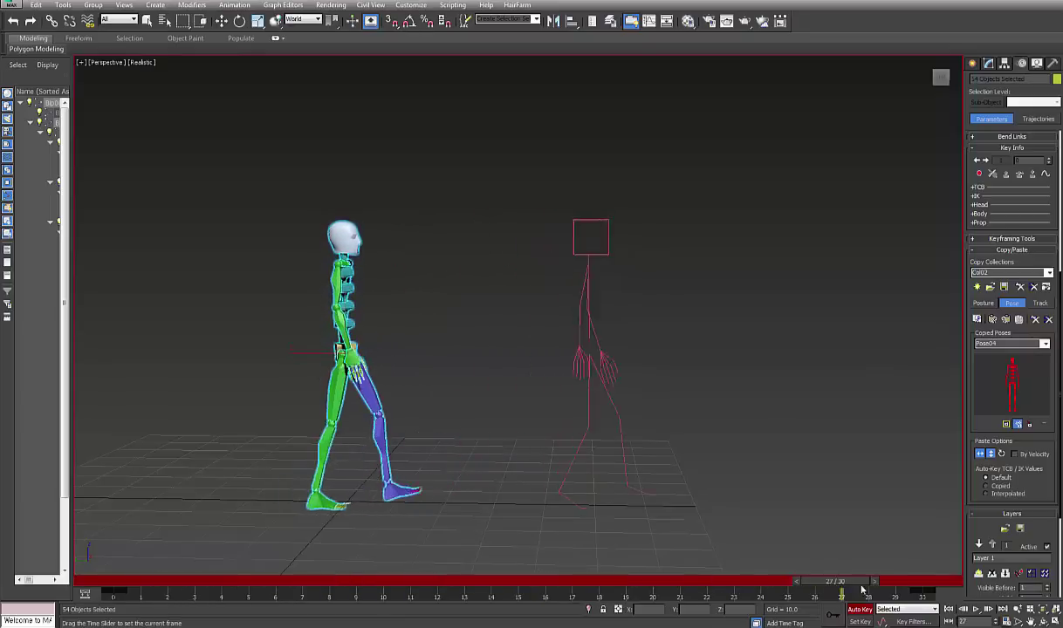
{"action": "key", "text": "w"}
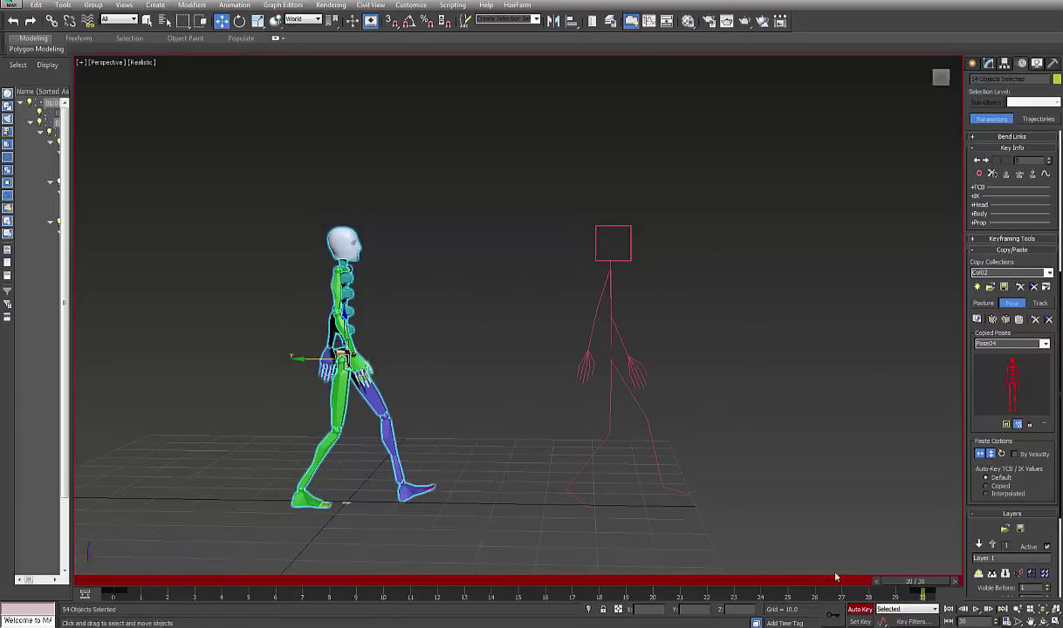
{"action": "mouse_move", "coordinate": [921, 581]}
{"action": "left_mouse_down"}
{"action": "mouse_move", "coordinate": [331, 583]}
{"action": "mouse_move", "coordinate": [945, 582]}
{"action": "left_mouse_up"}
- Return to the final frame, switch back to the Move tool, and bring the Layers rollout into view
{"action": "key", "text": "q"}
{"action": "key", "text": "w"}
{"action": "left_click_drag", "start_coordinate": [978, 521], "coordinate": [985, 397]}
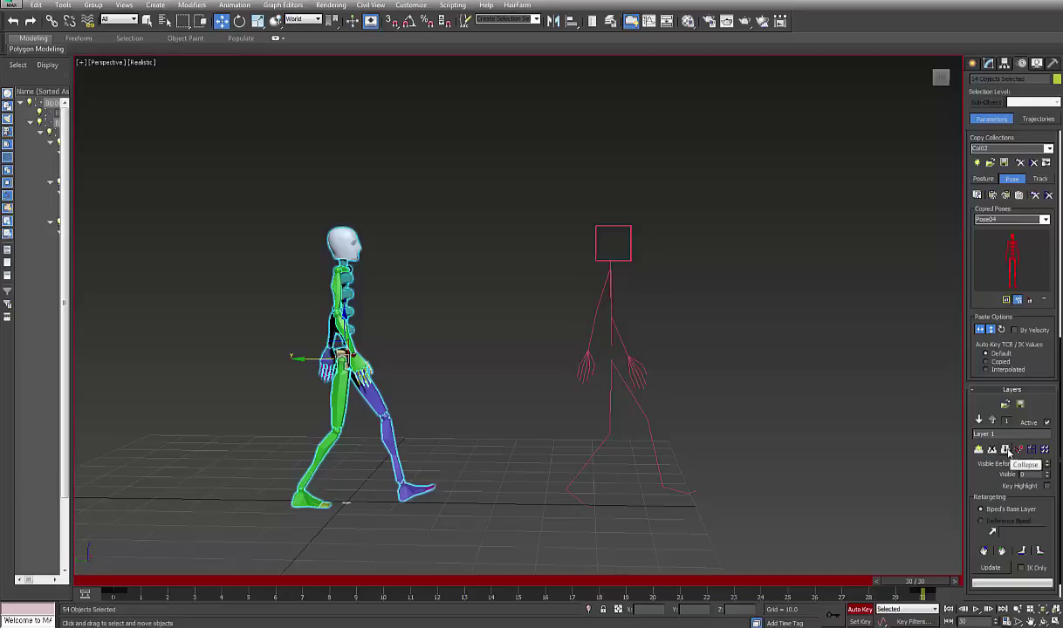
- Collapse Bip001's Layer 1 into the original walk and play back the looping cycle
{"action": "left_click", "coordinate": [1007, 450]}
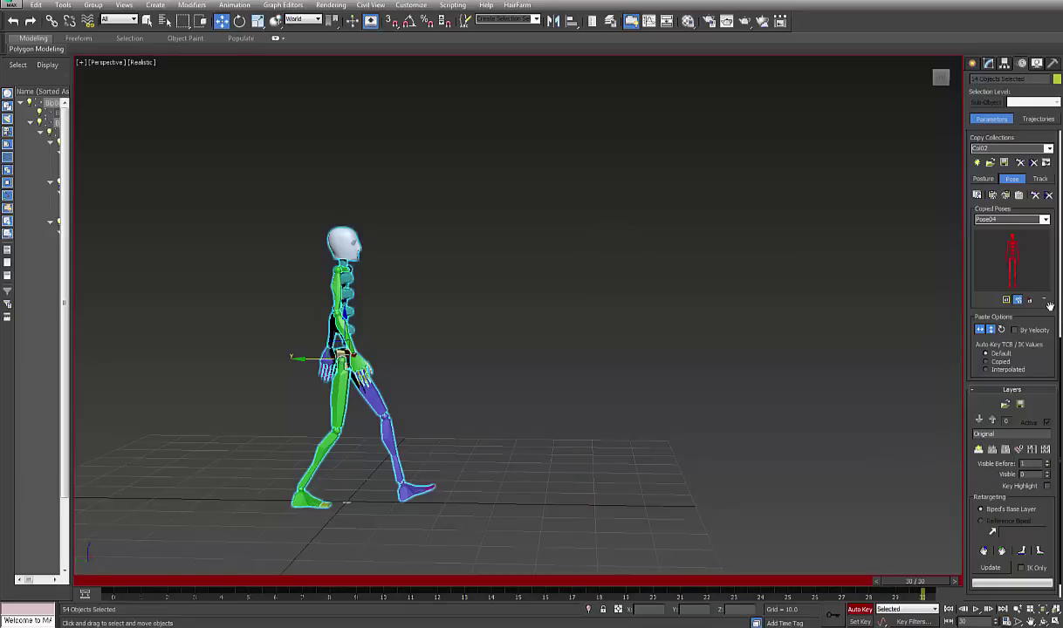
{"action": "left_click_drag", "start_coordinate": [1048, 306], "coordinate": [1048, 627]}
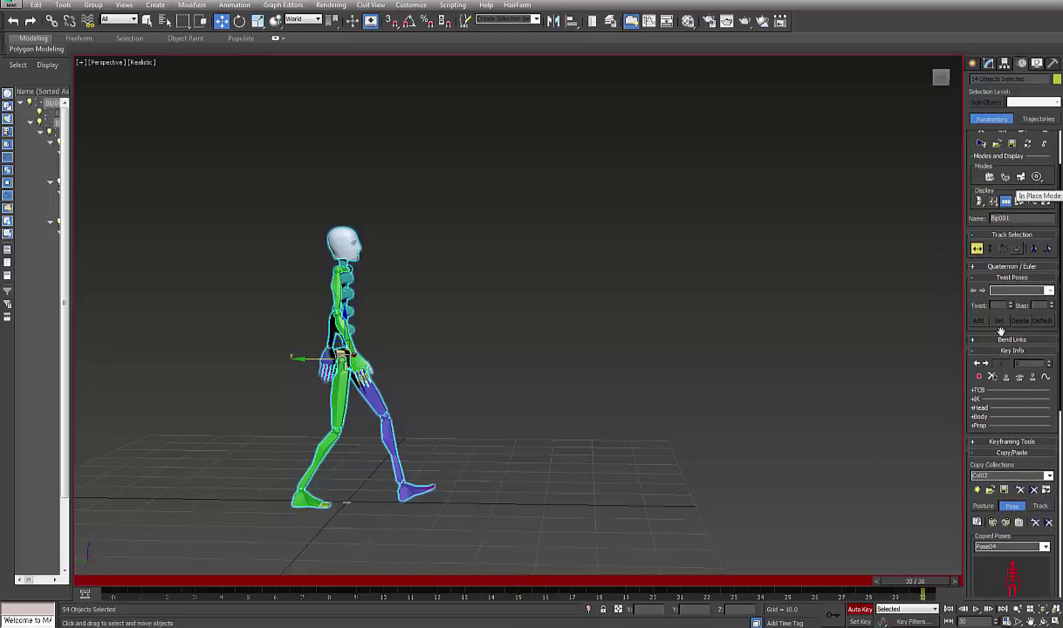
{"action": "left_click", "coordinate": [975, 609]}
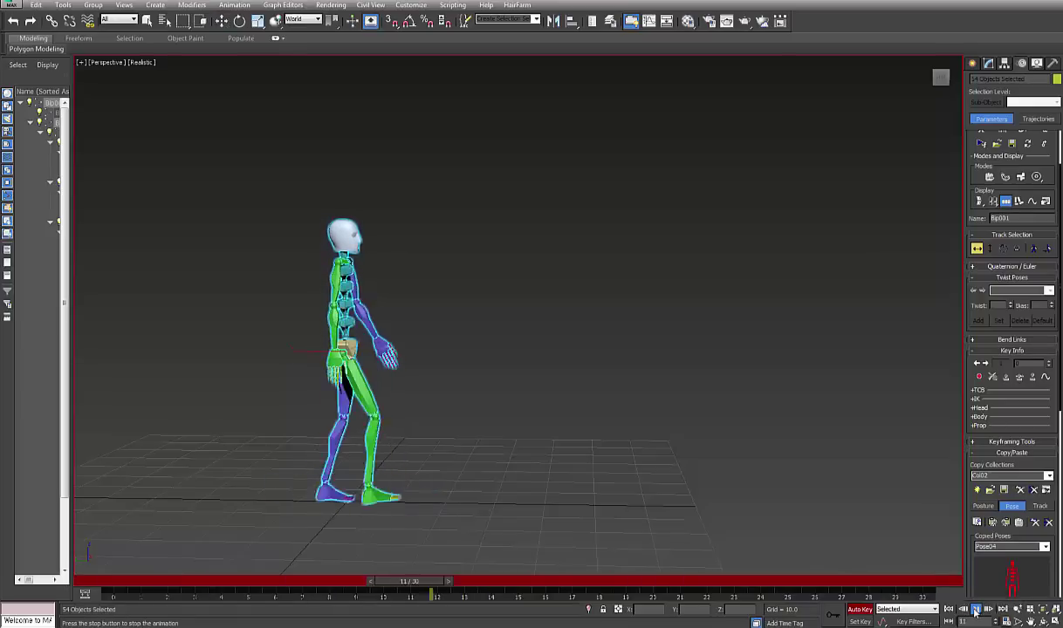